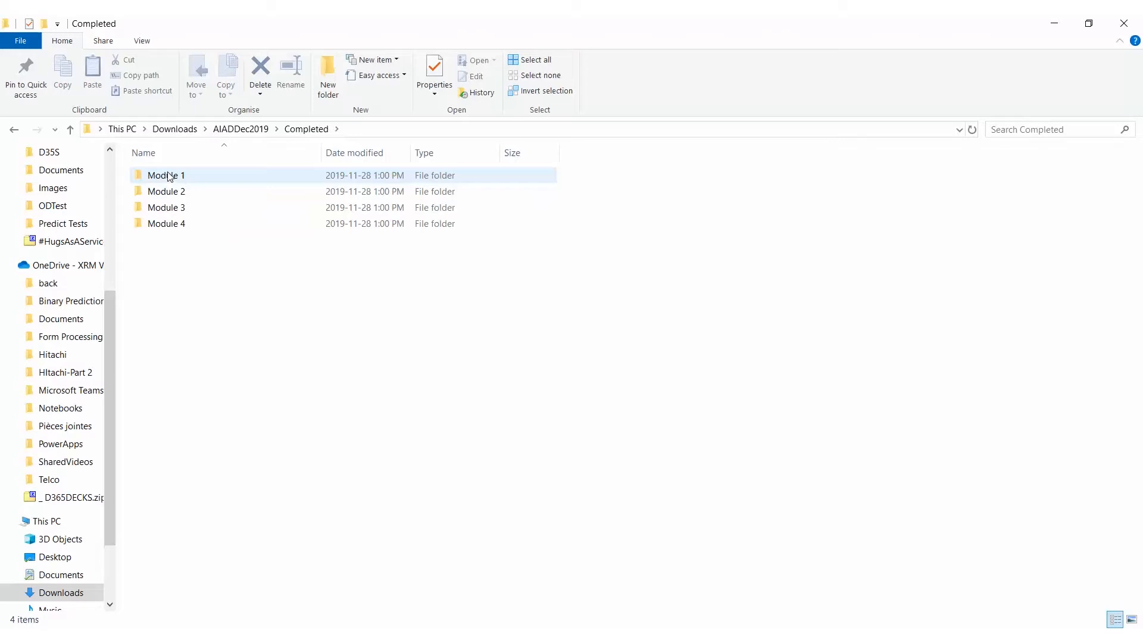
# Open the Module 1 folder inside AIADDec2019's Completed folder to view its contents
pyautogui.doubleClick(170, 176)
pyautogui.moveTo(244, 181)
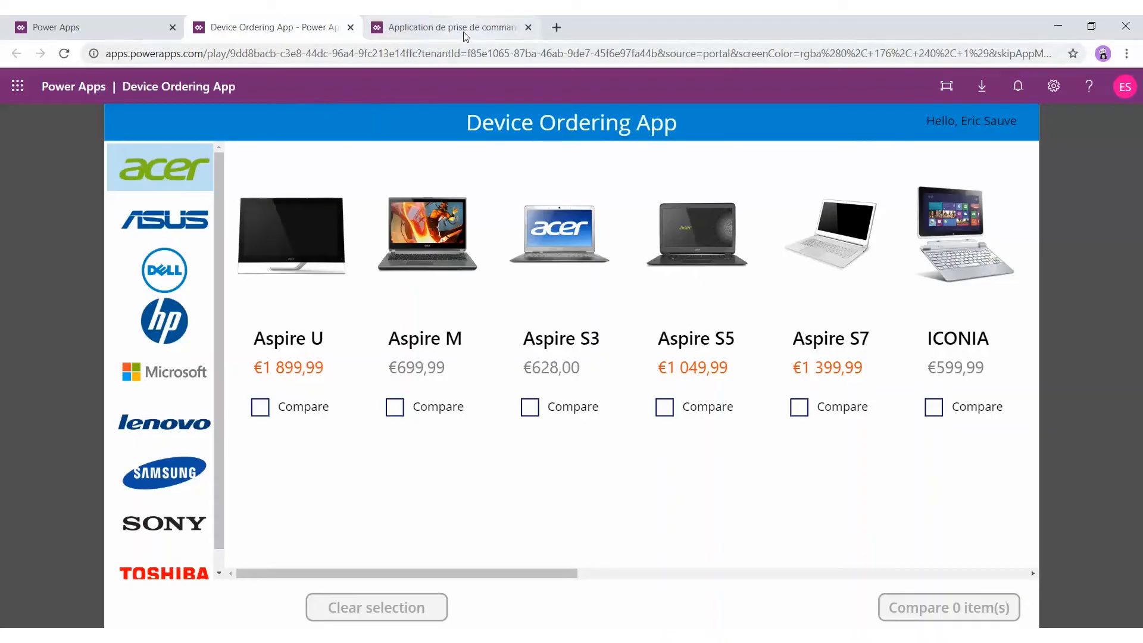
# Switch to Application de prise de commande in the browser and compare two Microsoft devices with the Dell XPS 15 and Inspiron 15R
pyautogui.click(464, 31)
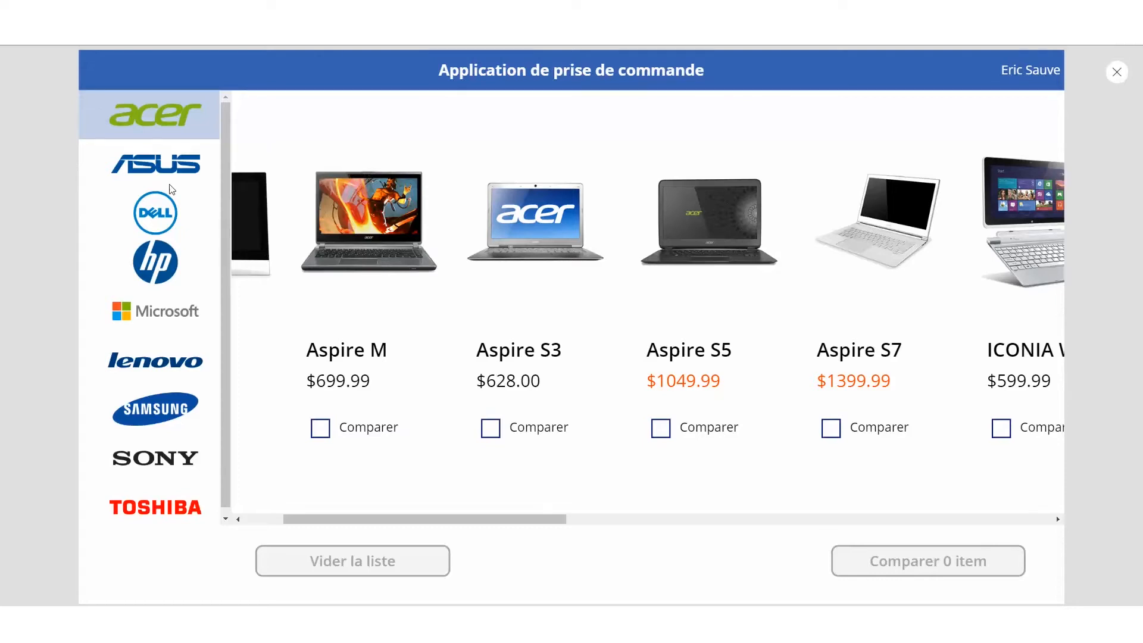
pyautogui.click(150, 181)
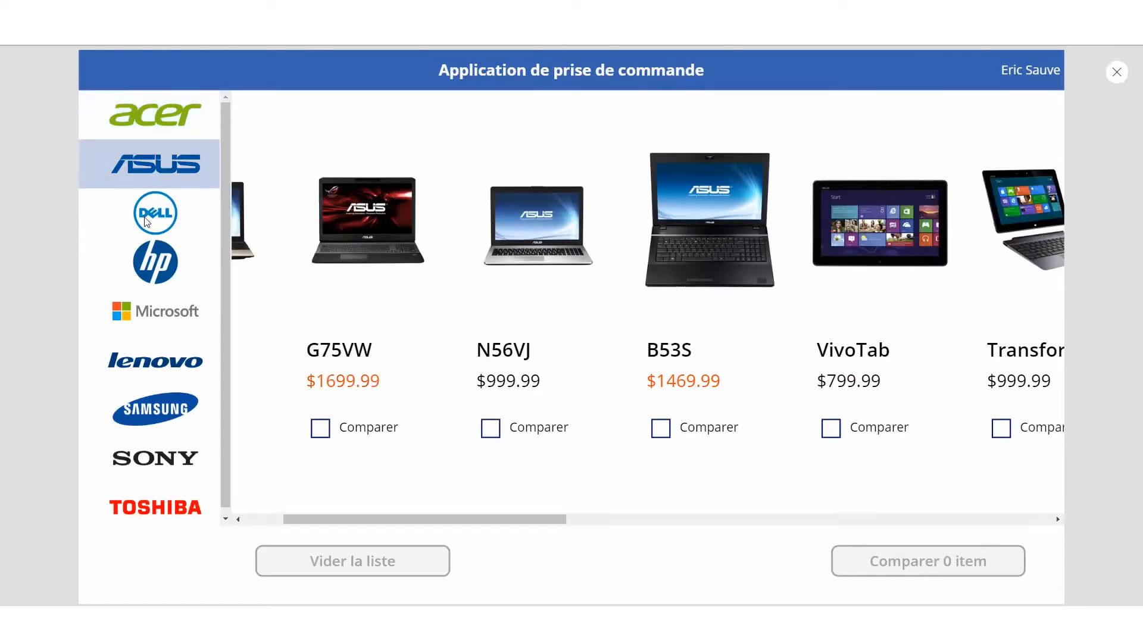
pyautogui.click(147, 222)
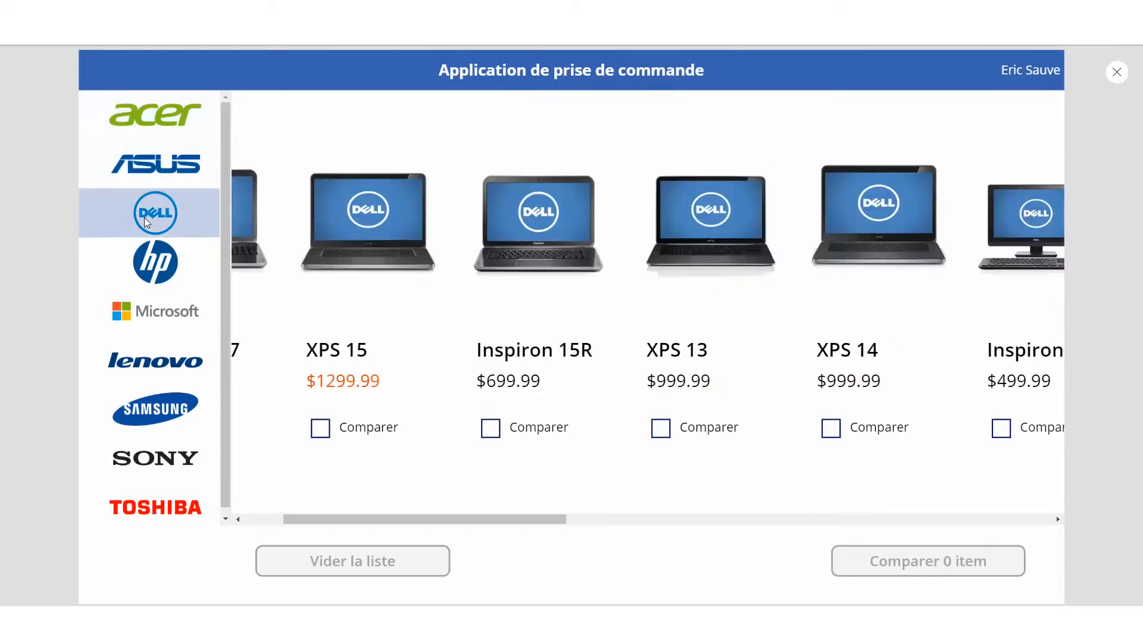
pyautogui.click(155, 288)
pyautogui.click(165, 208)
pyautogui.click(466, 426)
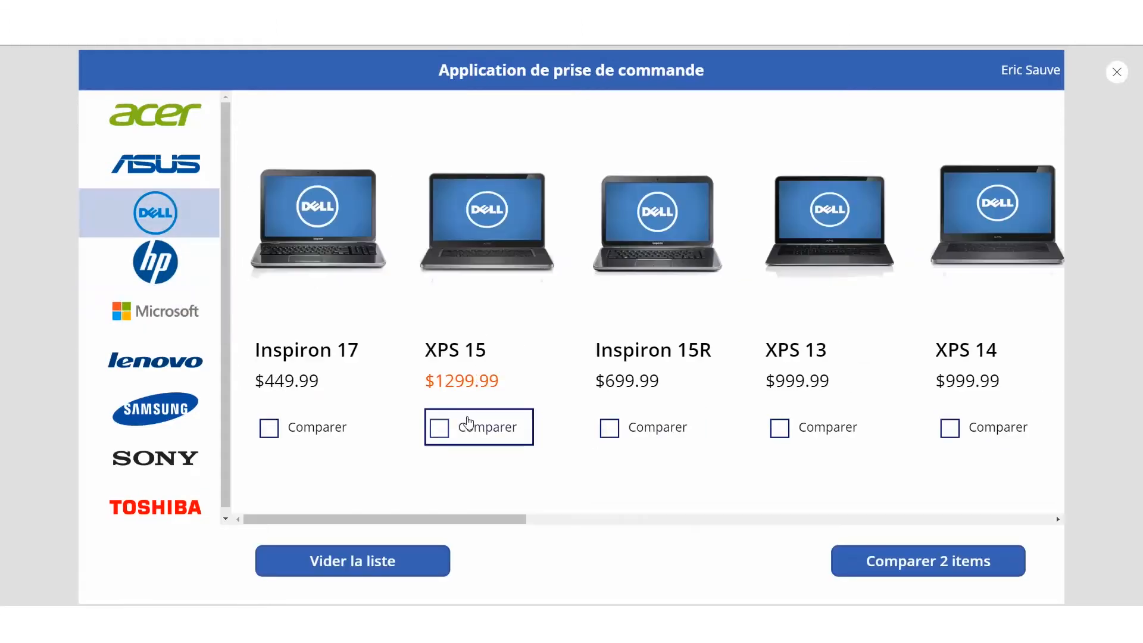
pyautogui.click(655, 429)
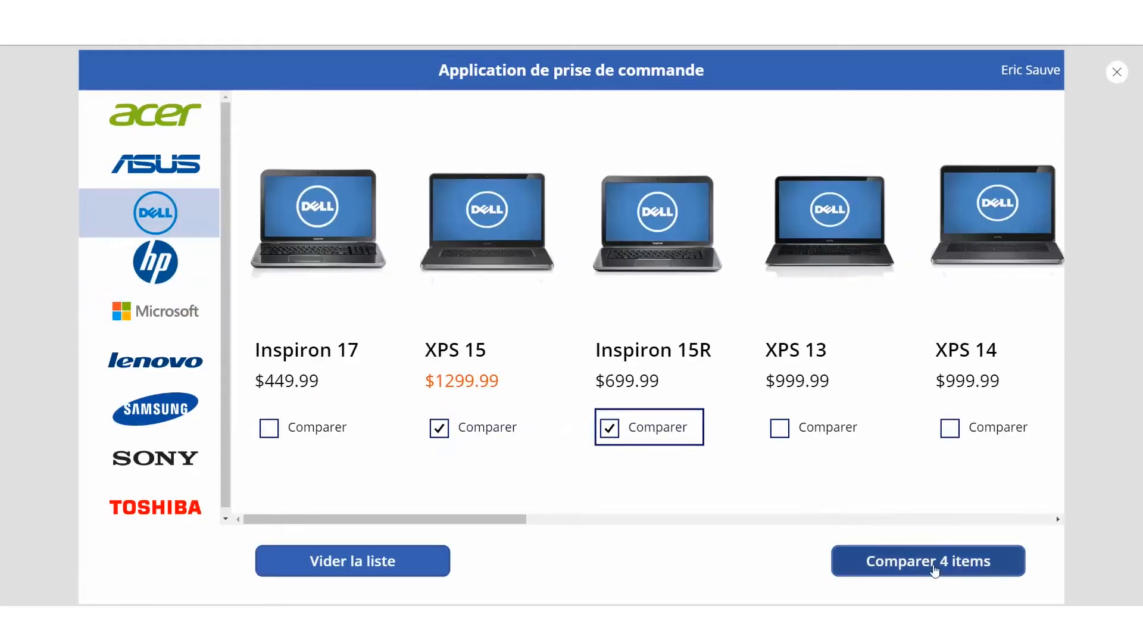
pyautogui.click(949, 568)
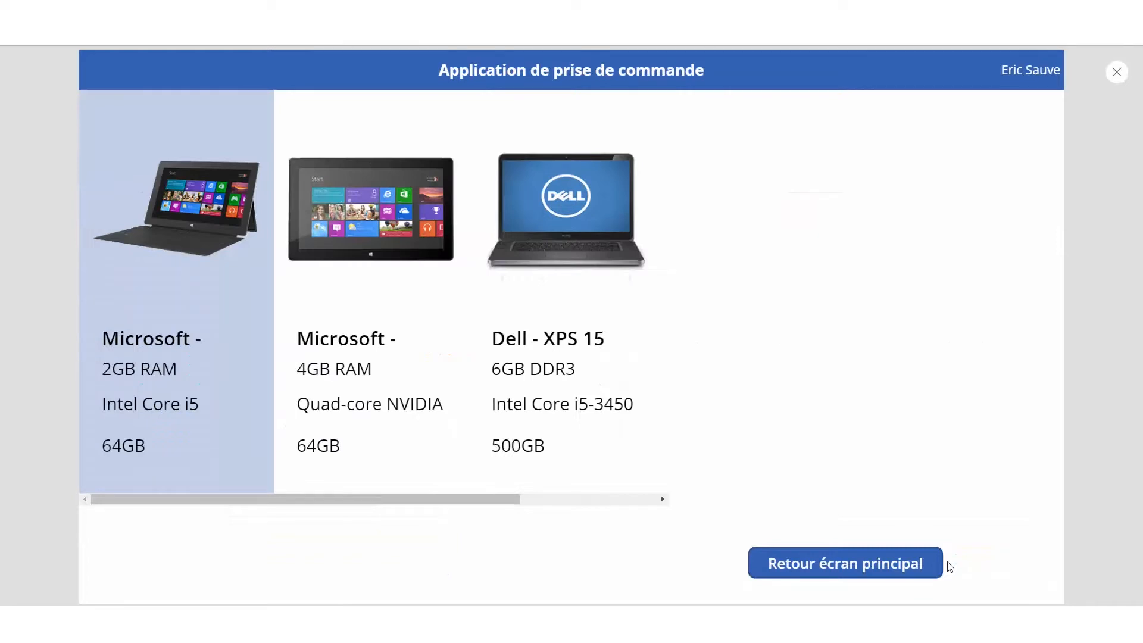
pyautogui.moveTo(419, 500); pyautogui.dragTo(529, 505)
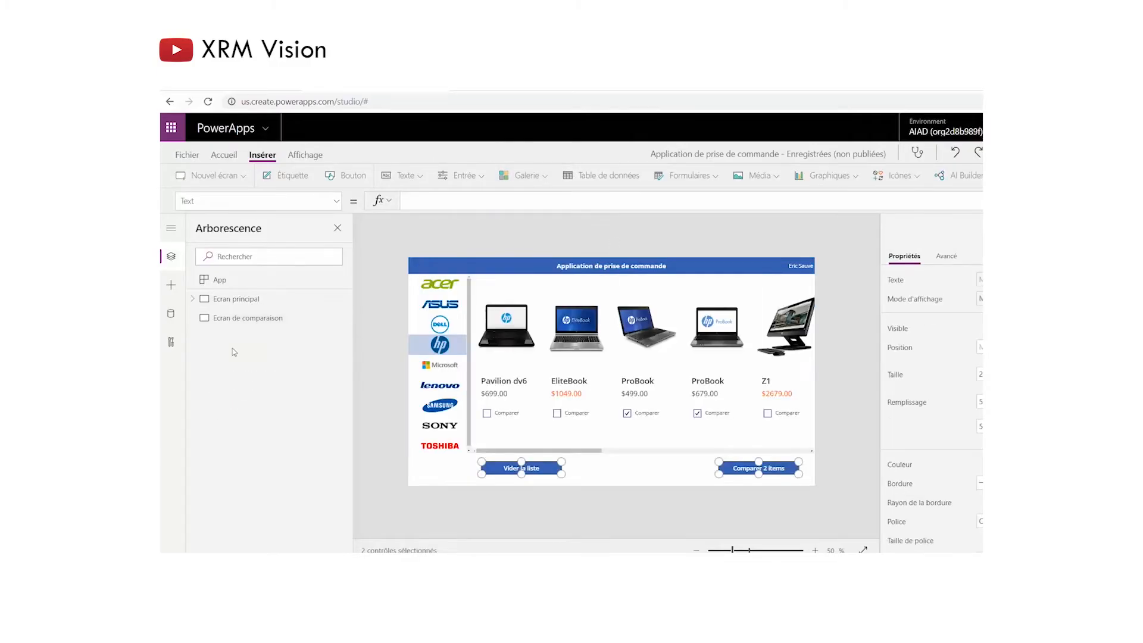
# On Ecran de comparaison, edit the text formula of the gallery's empty third subtitle to reference ThisItem.Memory
pyautogui.click(240, 320)
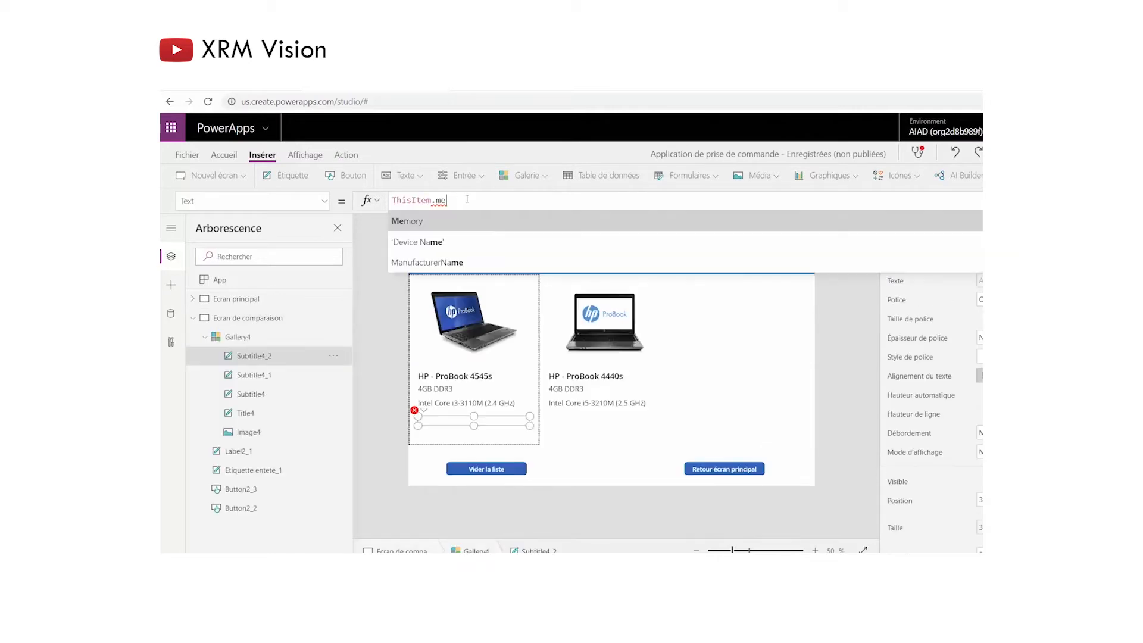
pyautogui.write('Memory')
pyautogui.press('BackSpace')
pyautogui.press('BackSpace')
pyautogui.press('BackSpace')
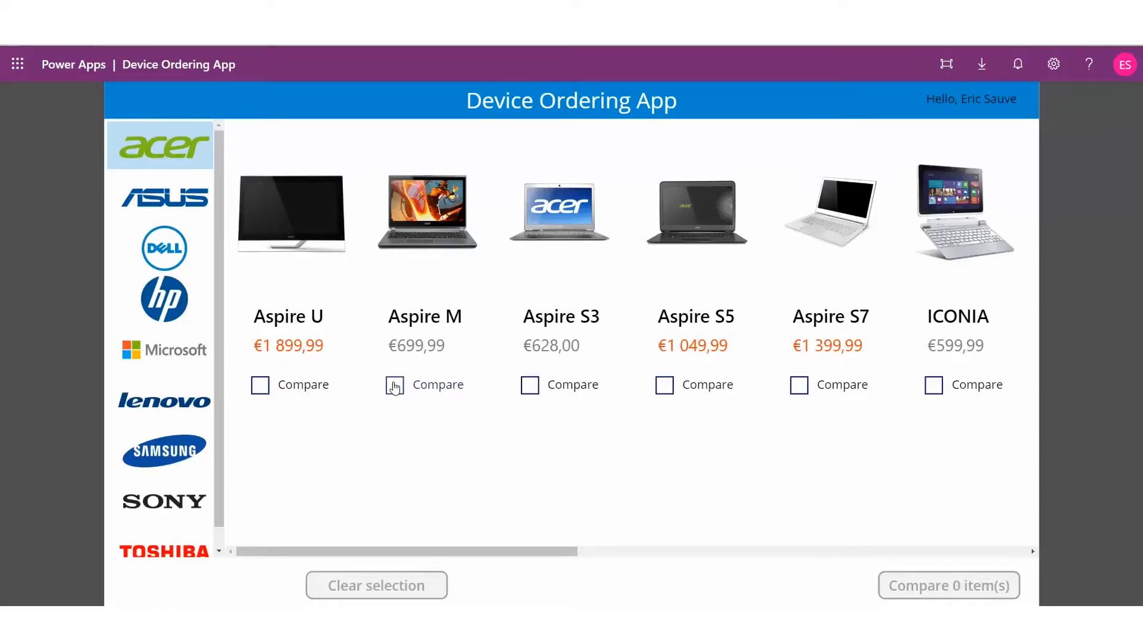
# Select the Acer Aspire M, Acer Aspire S3 and HP ProBook 4440s in Device Ordering App and compare them
pyautogui.click(395, 386)
pyautogui.click(529, 385)
pyautogui.click(164, 299)
pyautogui.click(664, 385)
pyautogui.click(949, 585)
# Submit the HP ProBook 4440s device request with the comment "Parce que c'est un bon ordinateur pour mon travail!"
pyautogui.click(682, 376)
pyautogui.write("Parce que c'est un bon ordinateu")
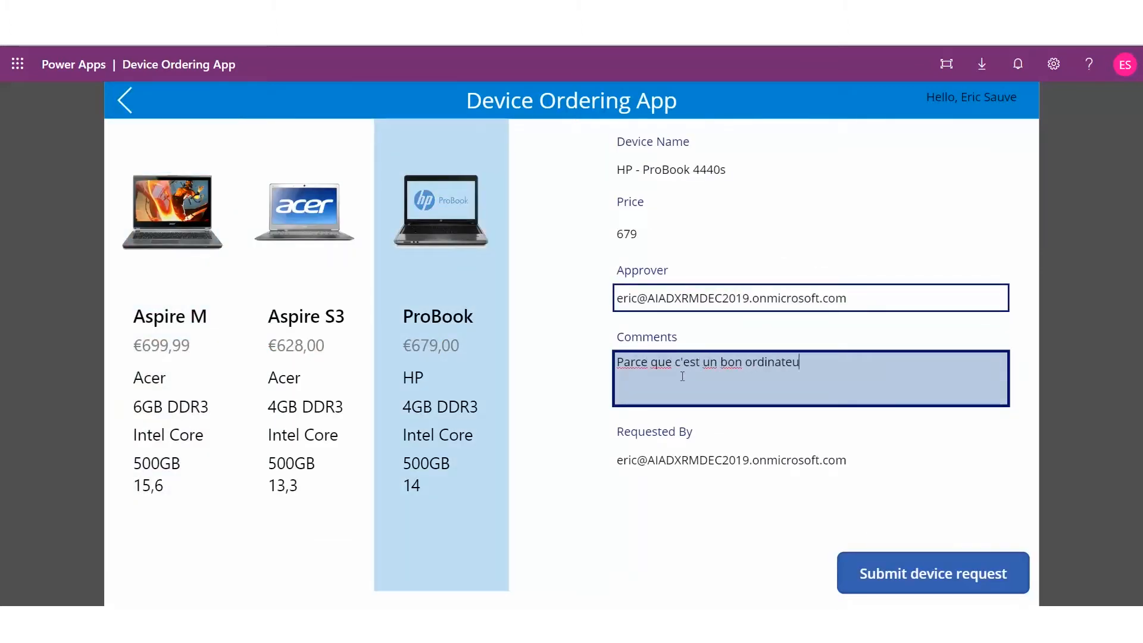
pyautogui.write('r pour mon travail!')
pyautogui.click(905, 556)
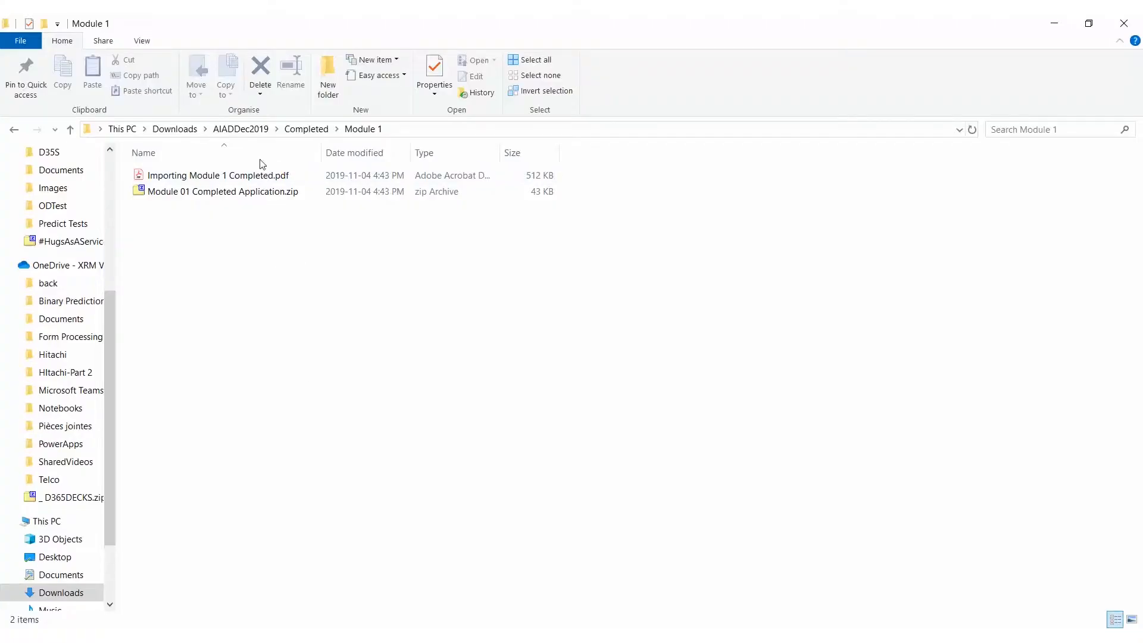
# Open 02-Common Data Service Lab Manual.pdf from the AIADDec2019 folder and examine its task on standard option sets
pyautogui.click(241, 129)
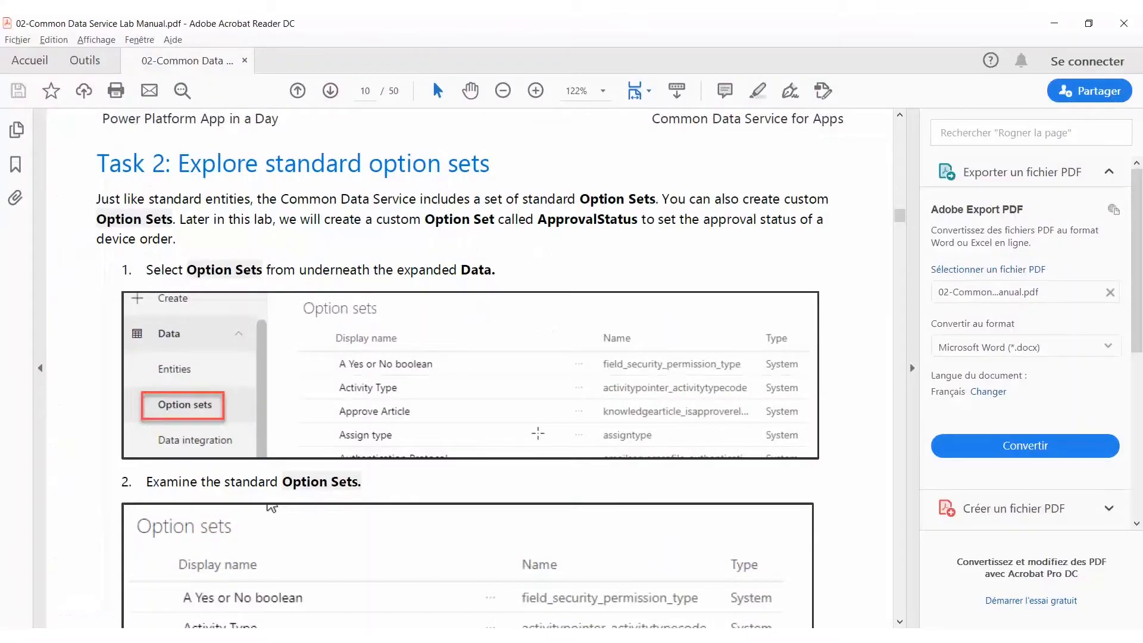
pyautogui.moveTo(899, 222)
pyautogui.mouseDown()
pyautogui.moveTo(900, 209)
pyautogui.moveTo(901, 221)
pyautogui.mouseUp()
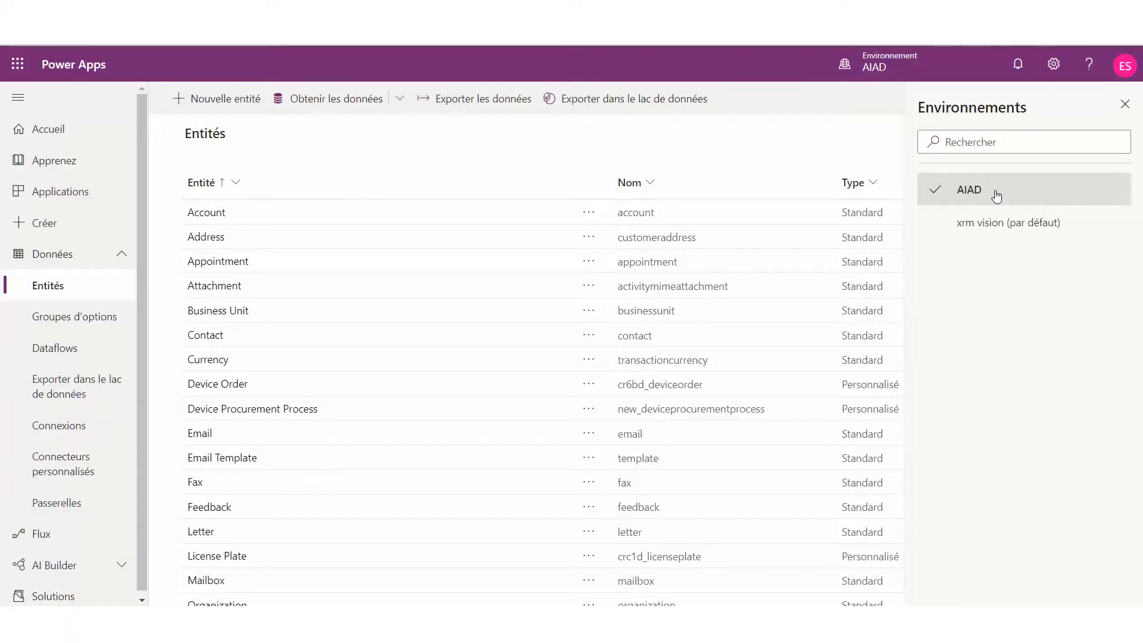
# In the Power Apps environment AIAD, create an entity named Prise de commande with Commande as its primary field
pyautogui.click(996, 195)
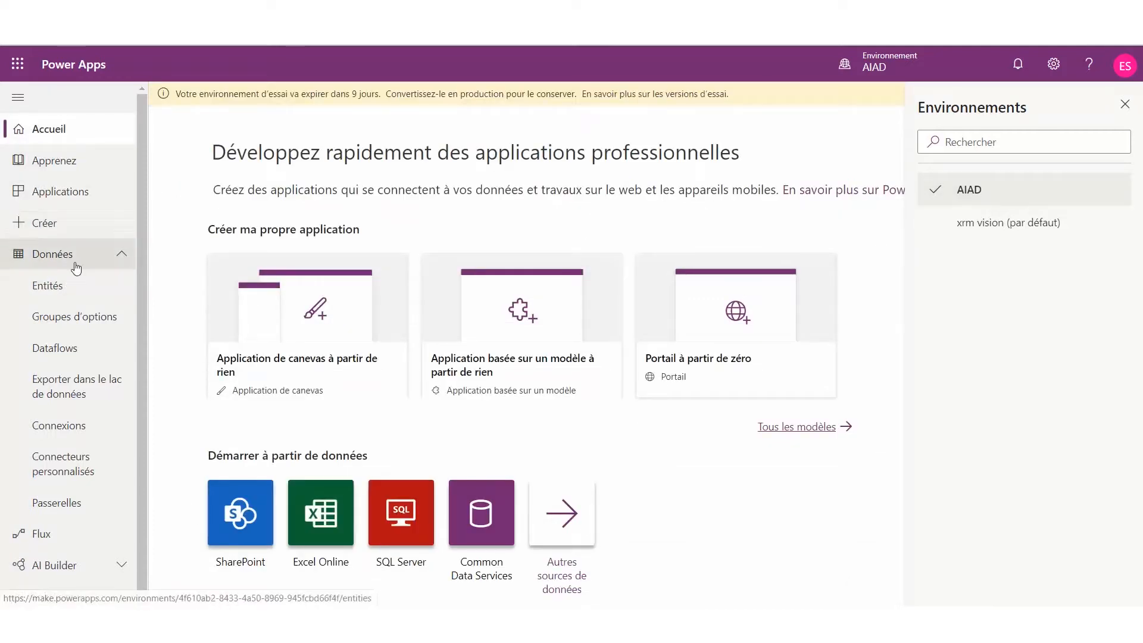
pyautogui.click(70, 287)
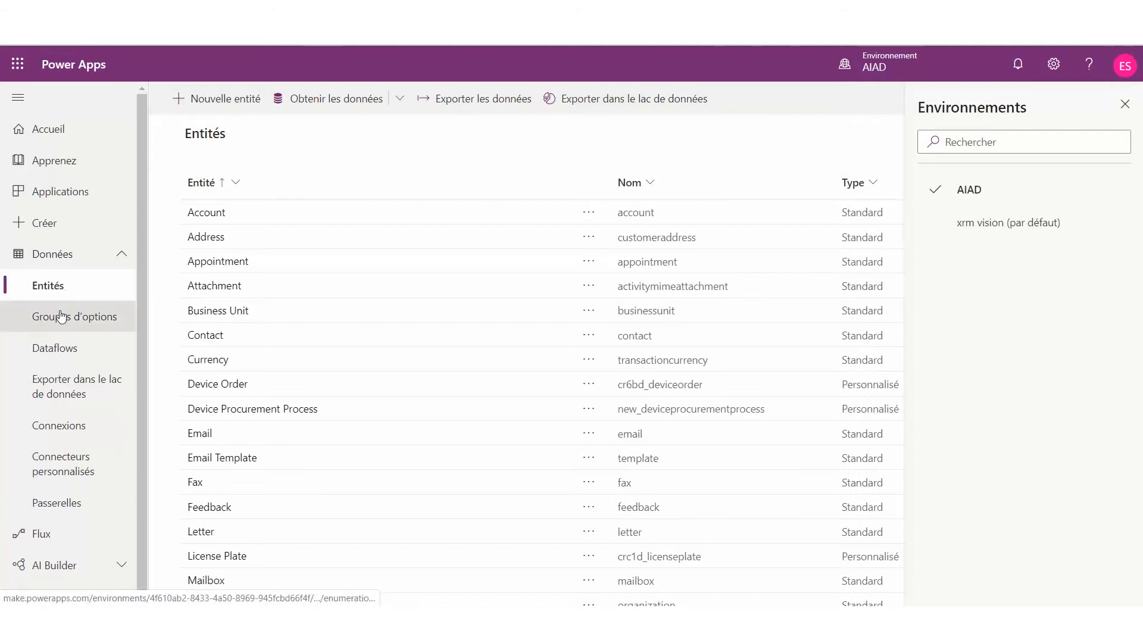
pyautogui.click(206, 102)
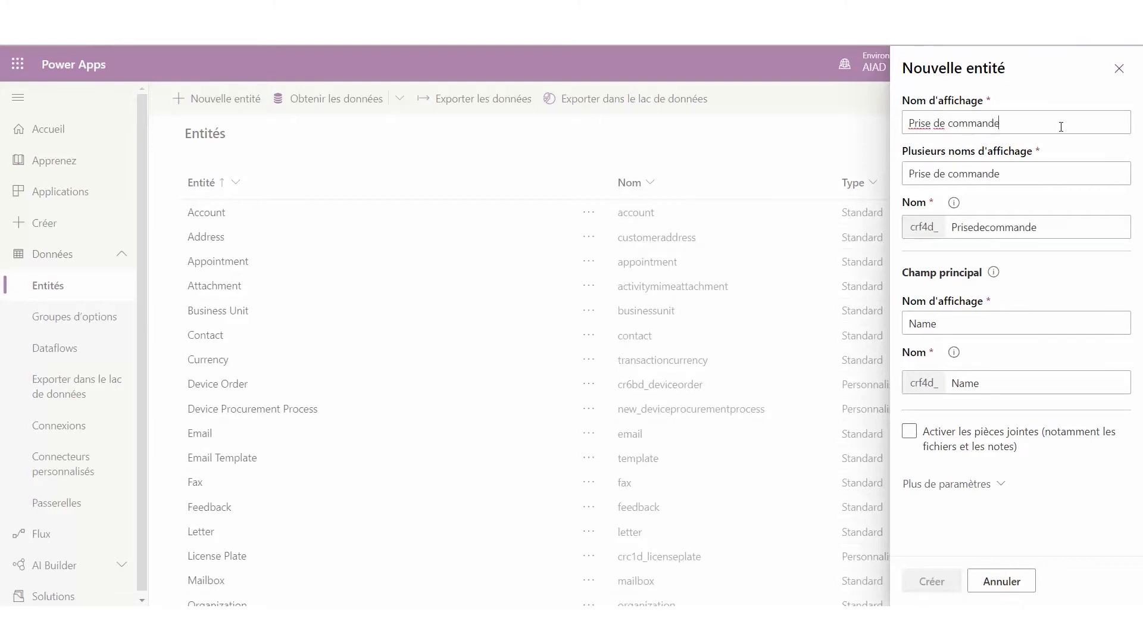
pyautogui.moveTo(936, 324); pyautogui.dragTo(920, 323)
pyautogui.write('Command')
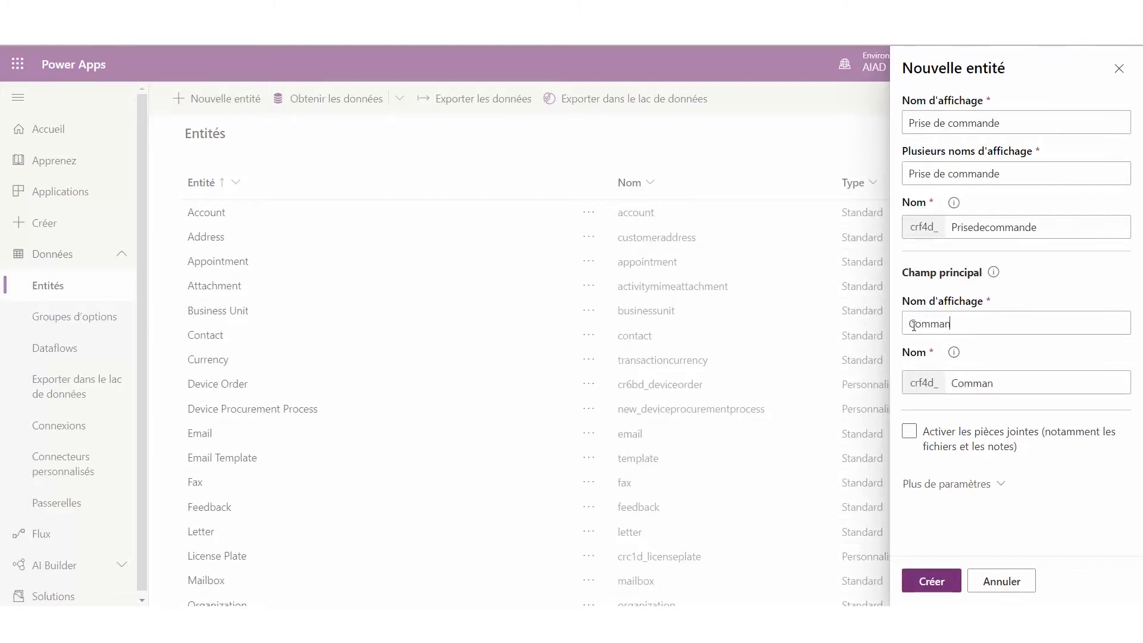
pyautogui.click(932, 588)
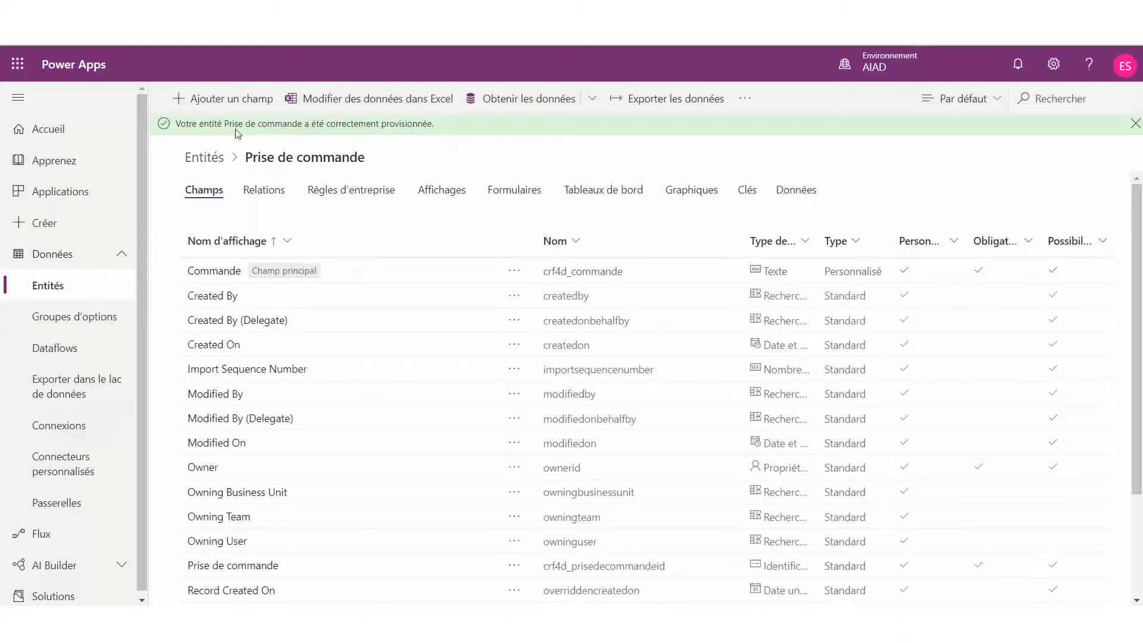
# Add a required field named Prix with data type Devise to Prise de commande and save the entity
pyautogui.click(227, 99)
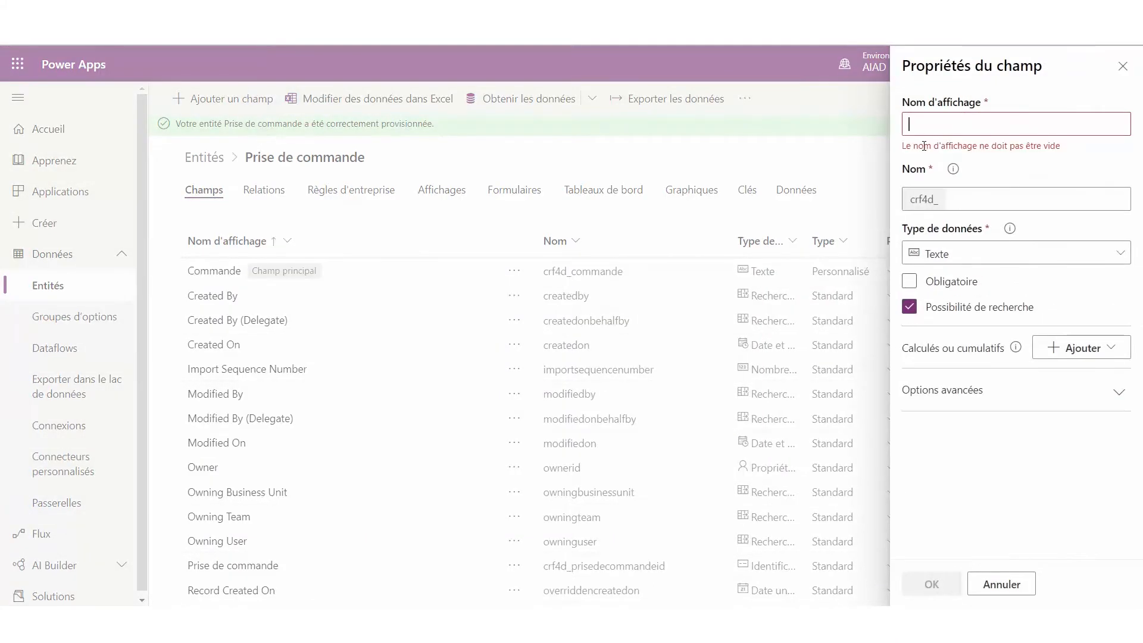
pyautogui.write('Prix')
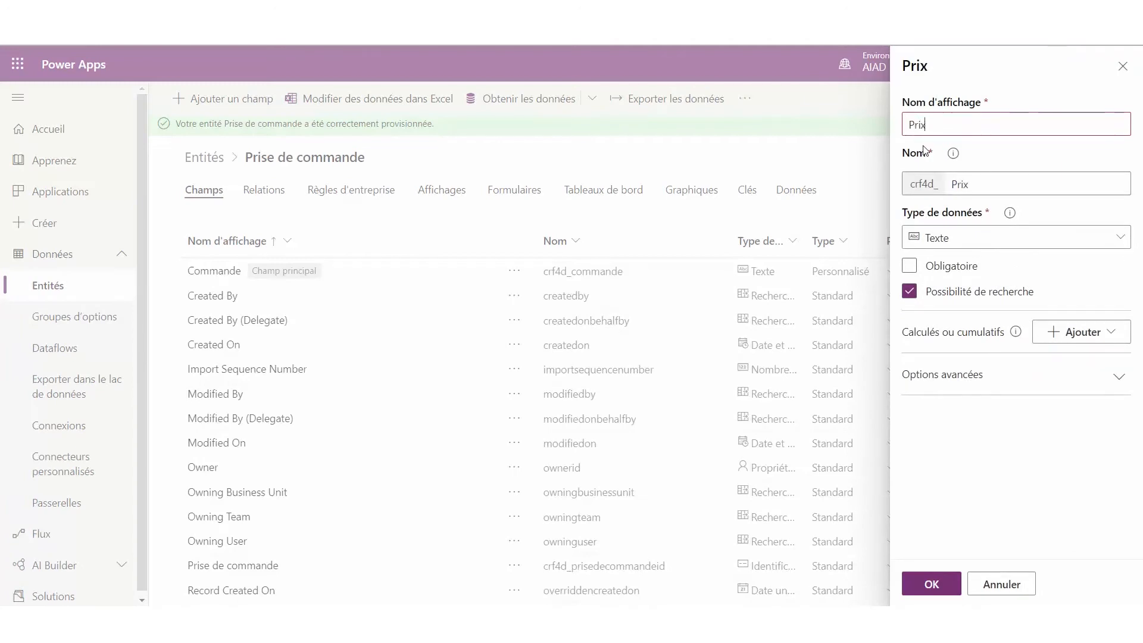
pyautogui.click(970, 245)
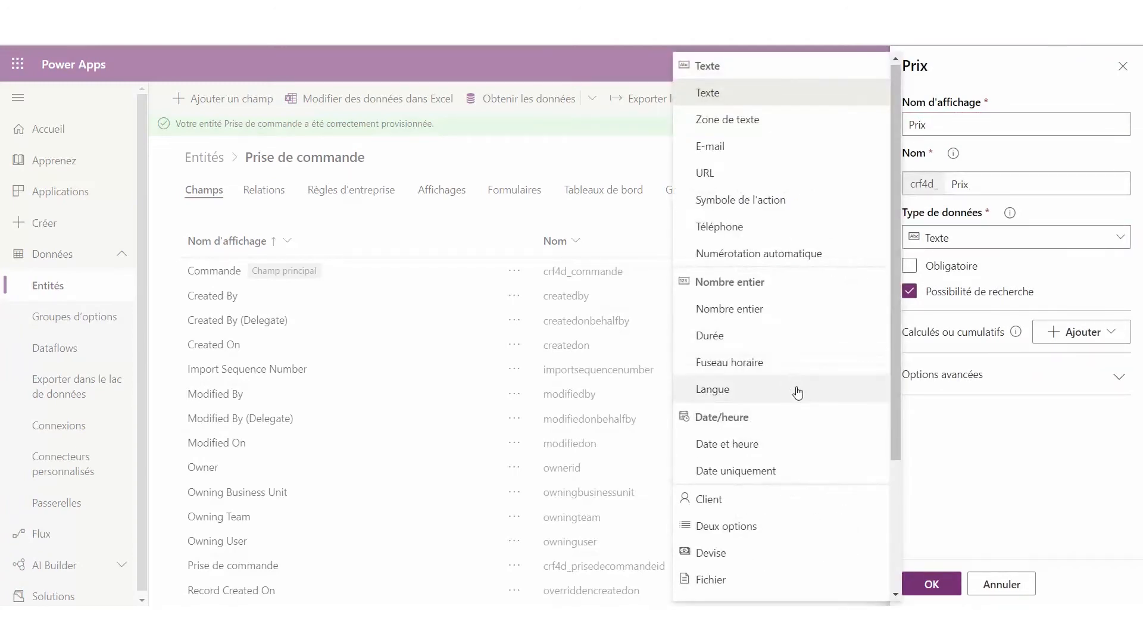
pyautogui.scroll(-2, 774, 447)
pyautogui.click(750, 477)
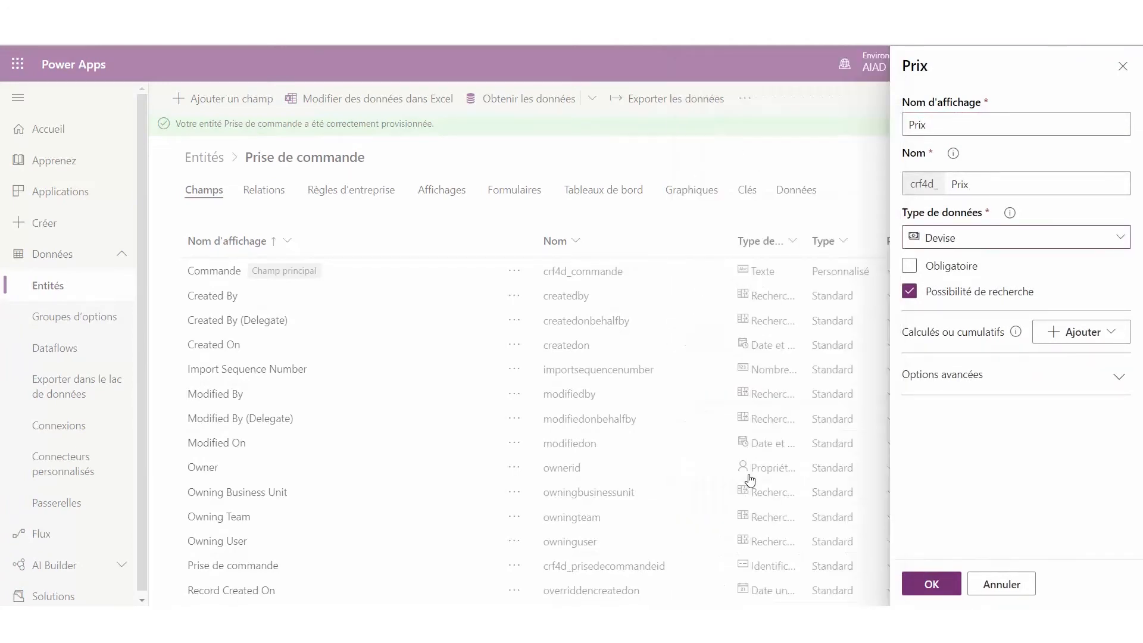
pyautogui.click(951, 274)
pyautogui.click(931, 583)
pyautogui.scroll(-4, 321, 369)
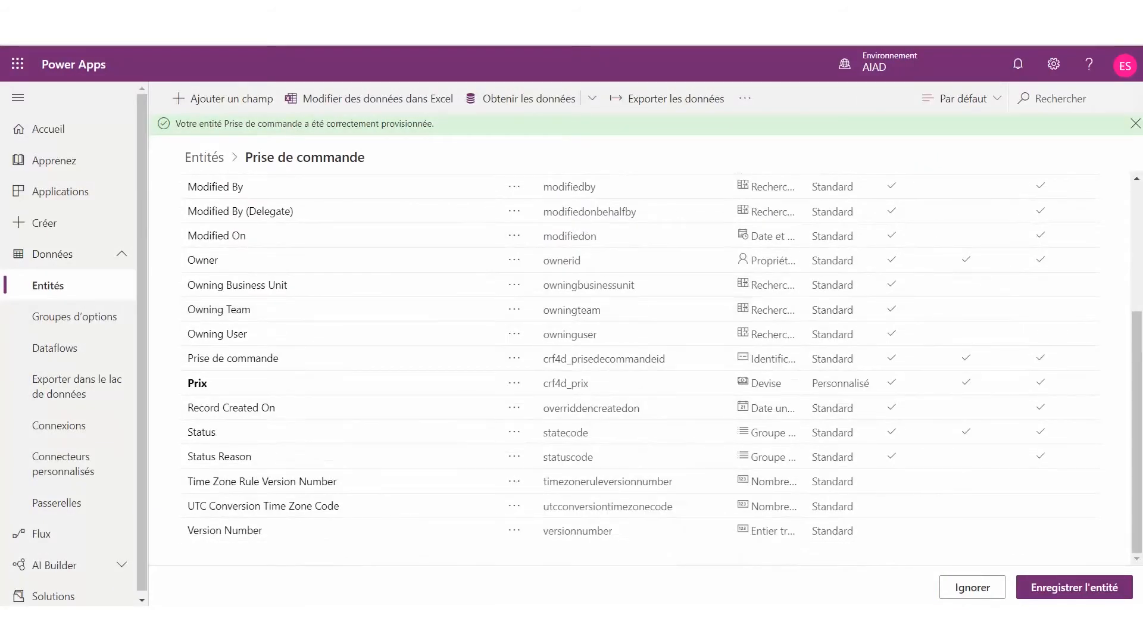
pyautogui.click(1078, 589)
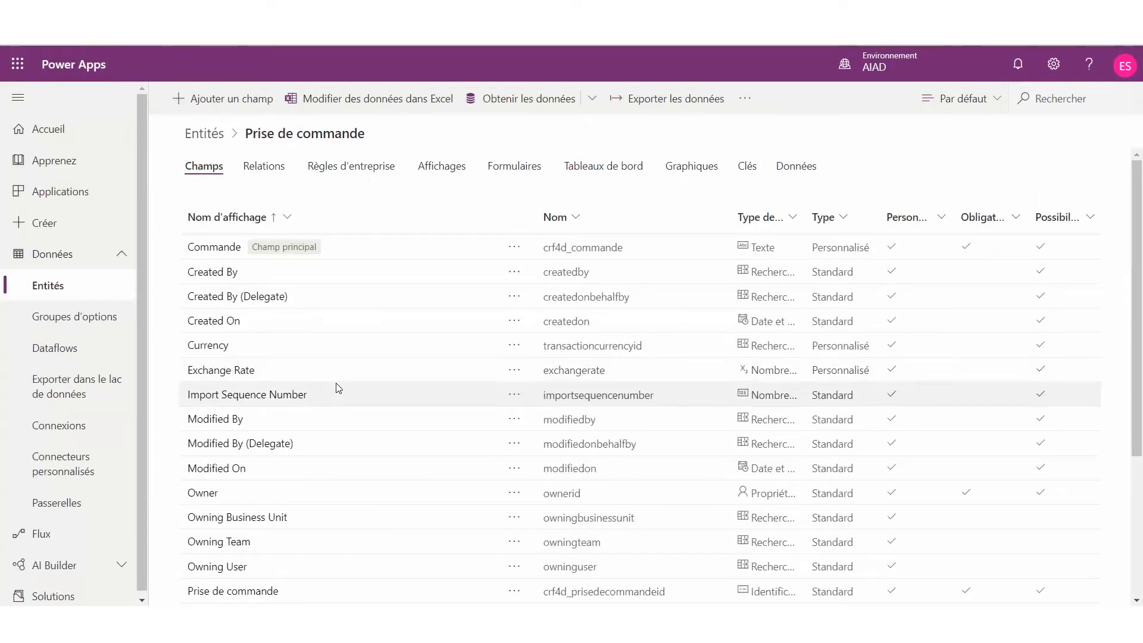
# Set the Prix field's minimum value to 0 and maximum value to 5000, and save the entity
pyautogui.scroll(-5, 1141, 333)
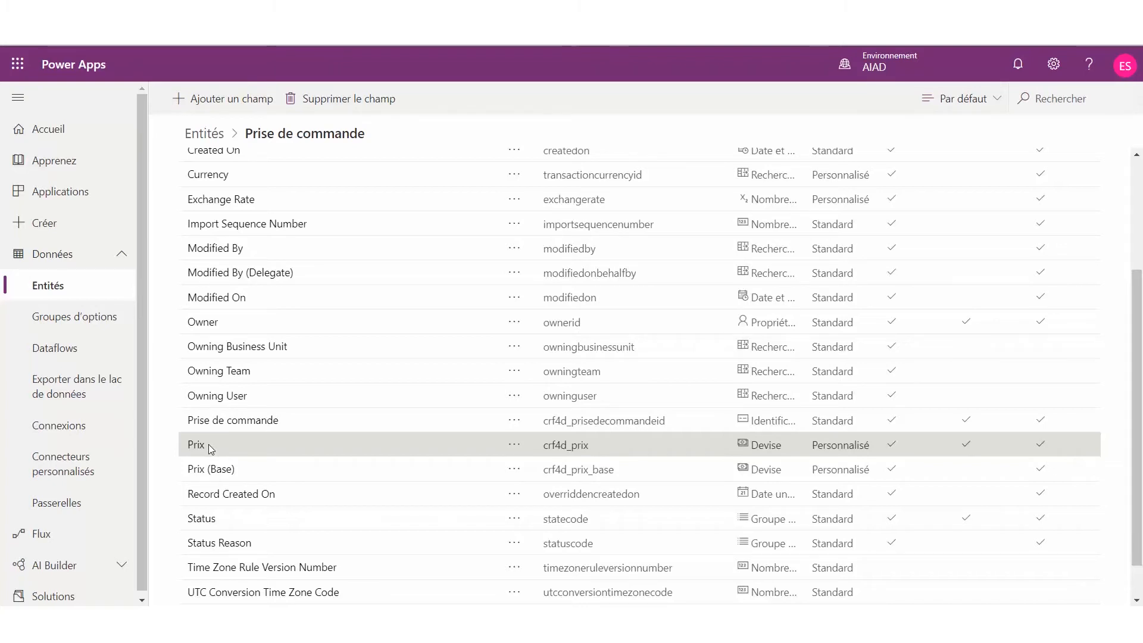
pyautogui.click(197, 446)
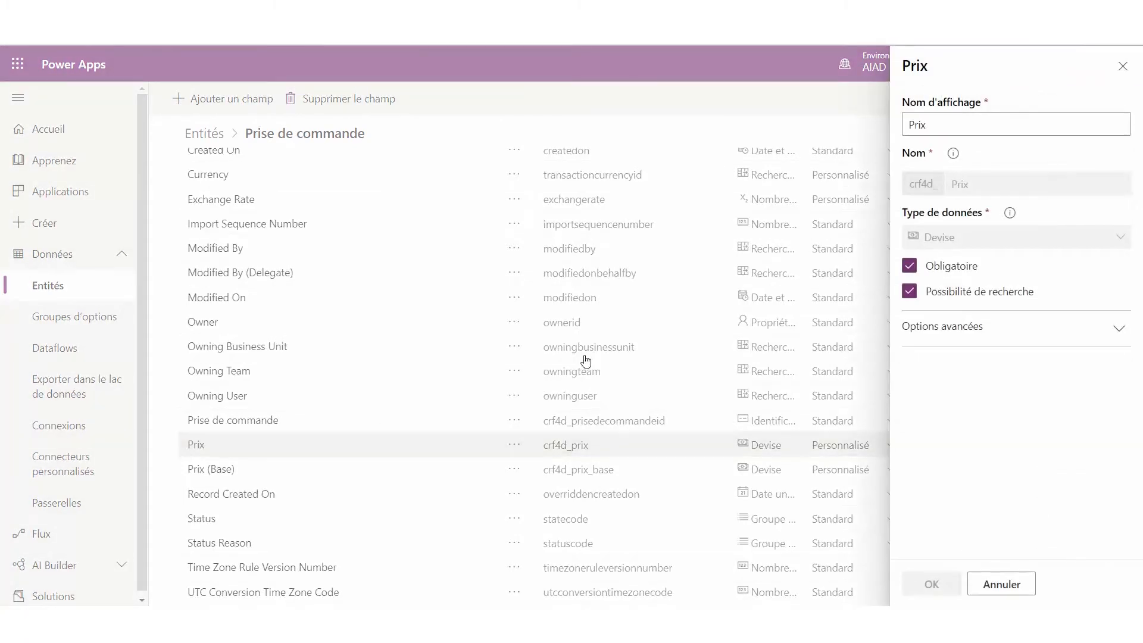
pyautogui.click(955, 335)
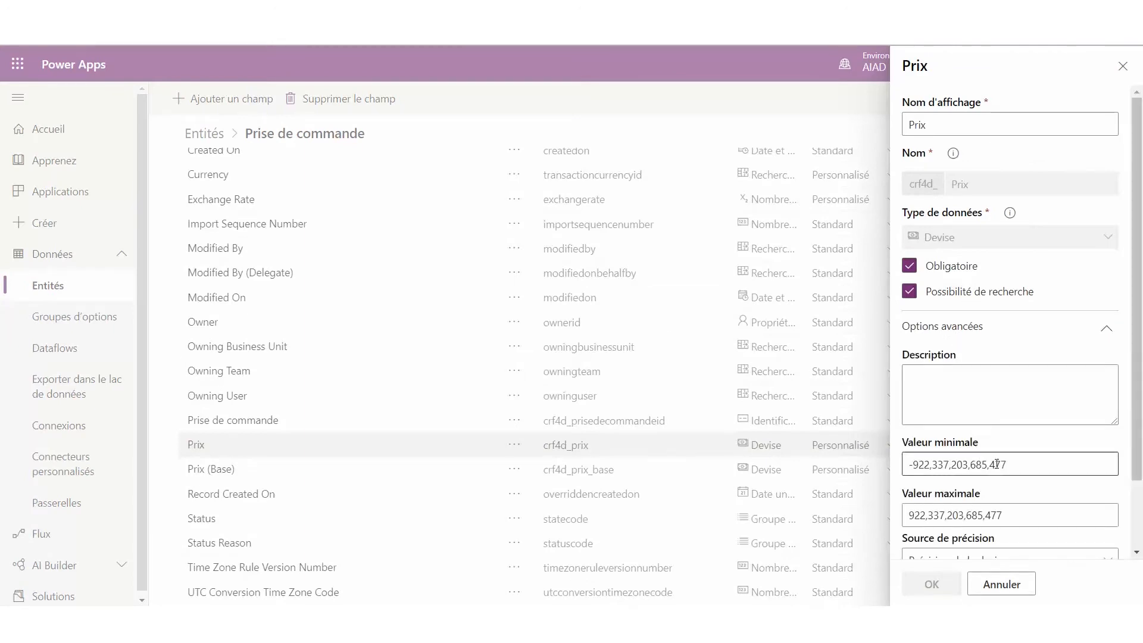
pyautogui.moveTo(1012, 464); pyautogui.dragTo(824, 465)
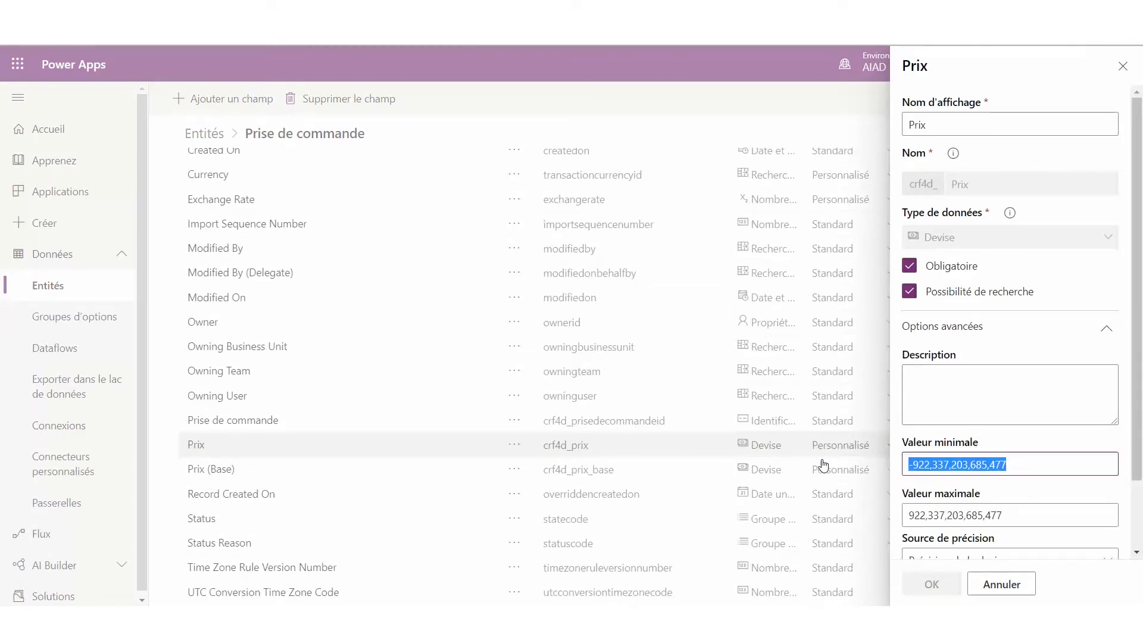
pyautogui.write('0')
pyautogui.moveTo(1038, 508); pyautogui.dragTo(829, 512)
pyautogui.write('5')
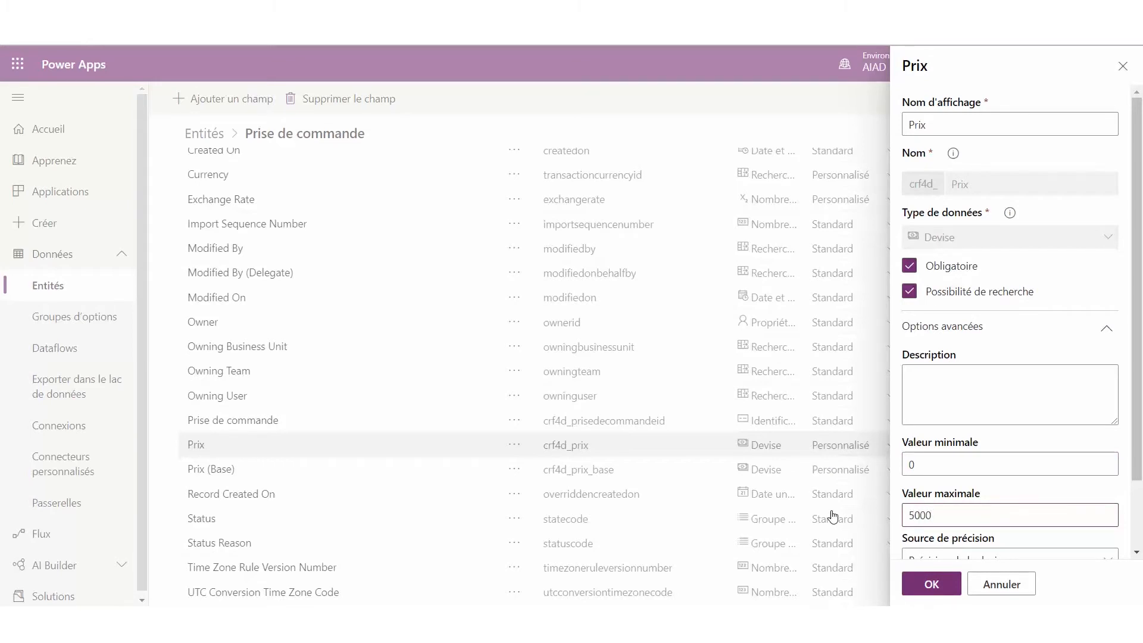
pyautogui.click(932, 584)
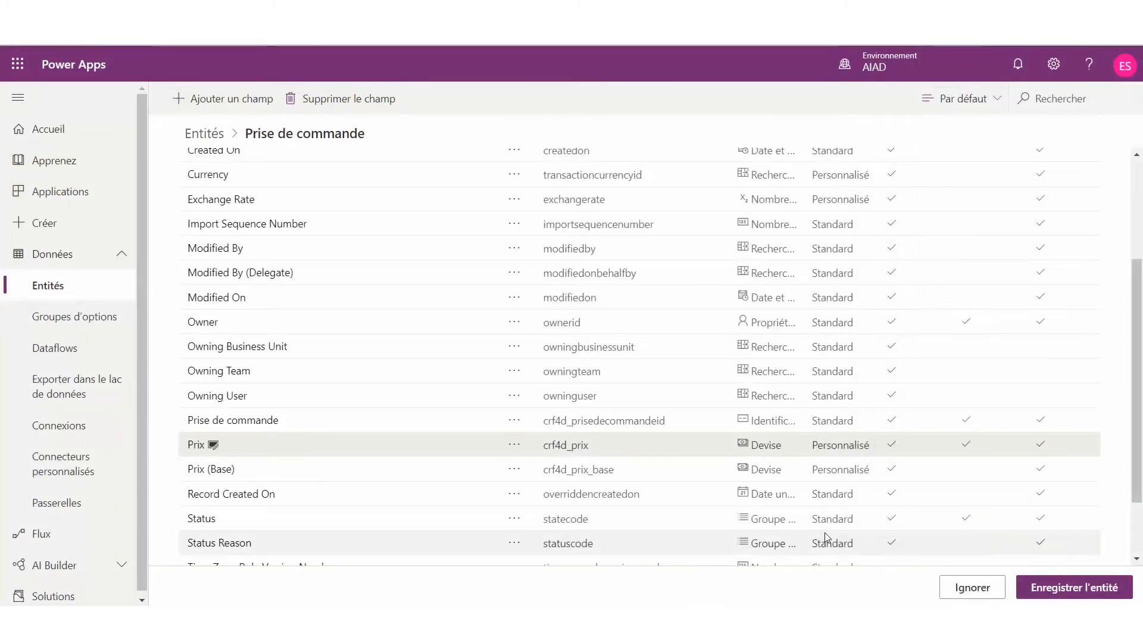
pyautogui.click(1065, 584)
# Add a required field named Demandeur with data type E-mail to the Prise de commande entity
pyautogui.click(225, 100)
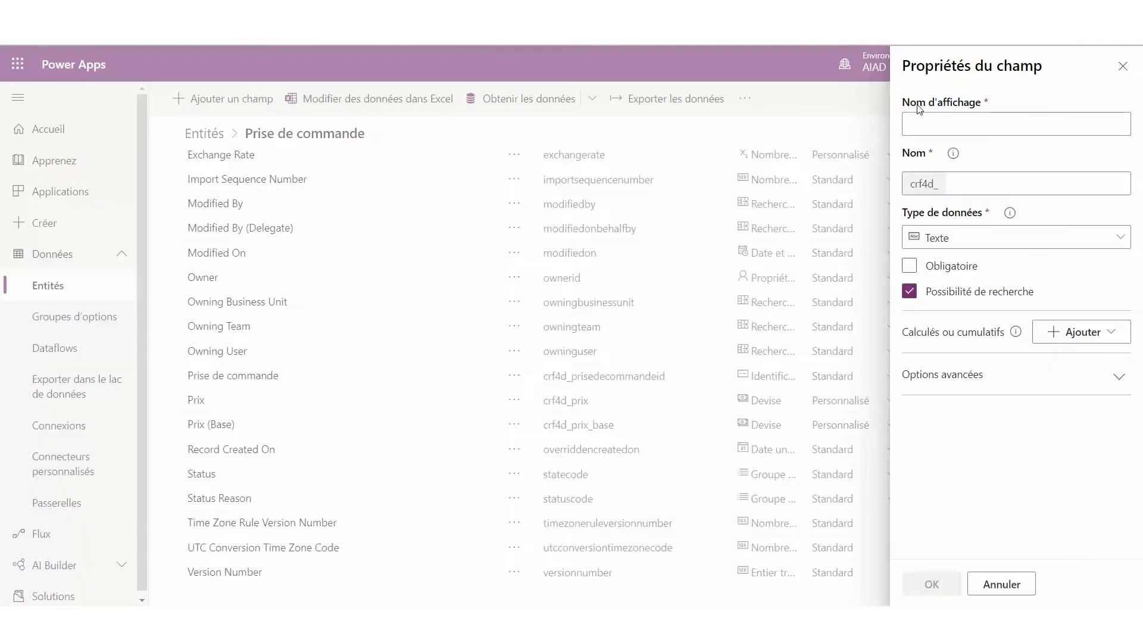
pyautogui.write('Demandeur')
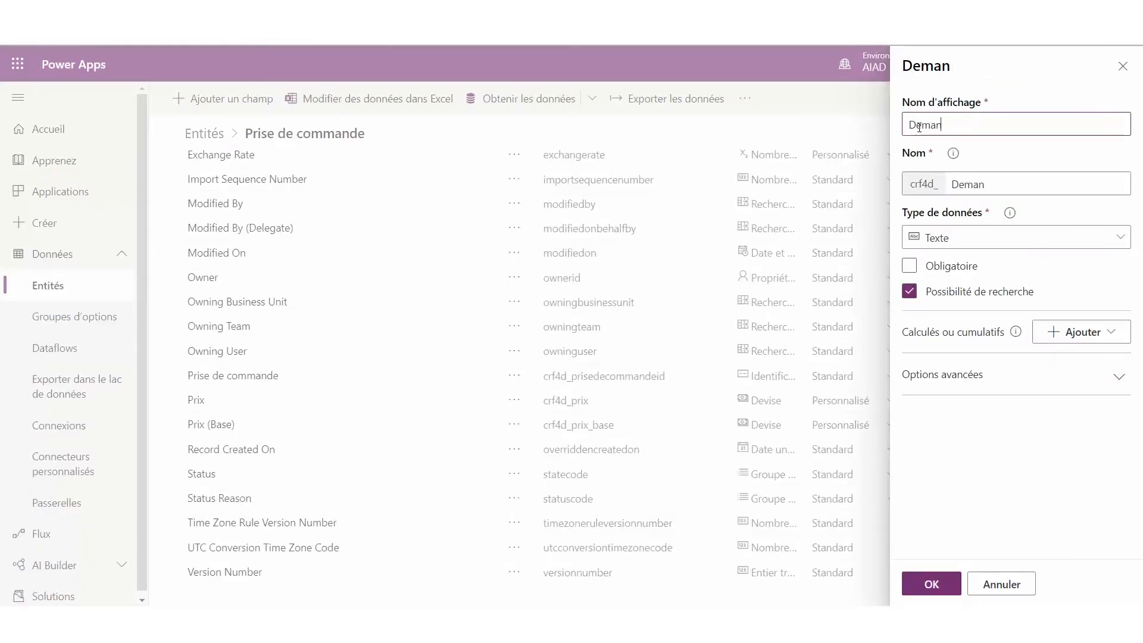
pyautogui.click(984, 235)
pyautogui.click(741, 152)
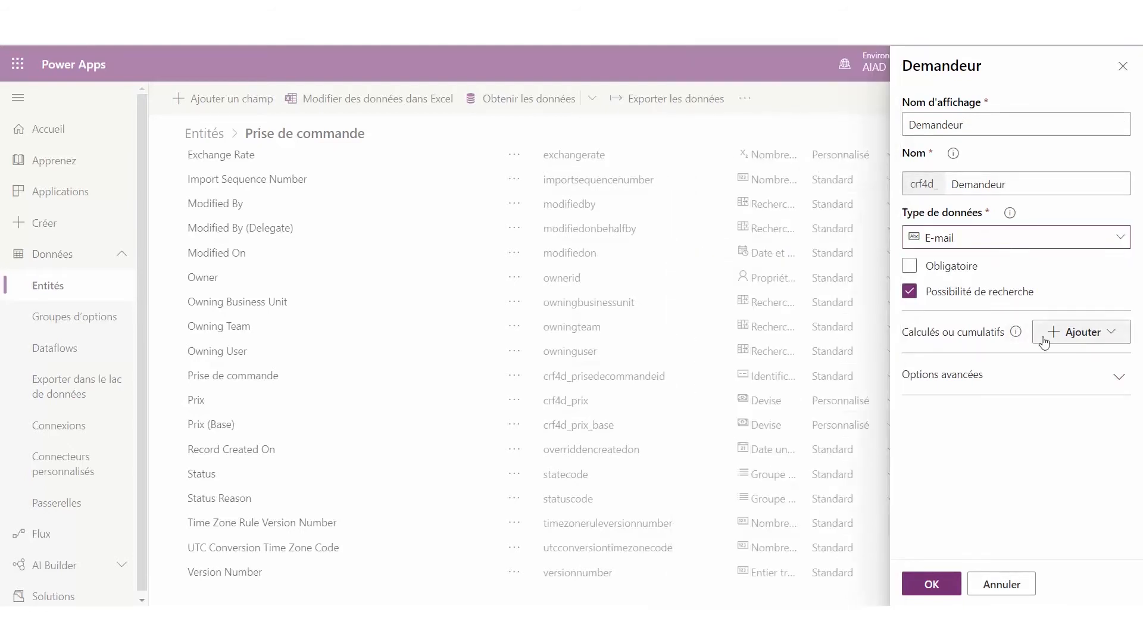
pyautogui.click(946, 268)
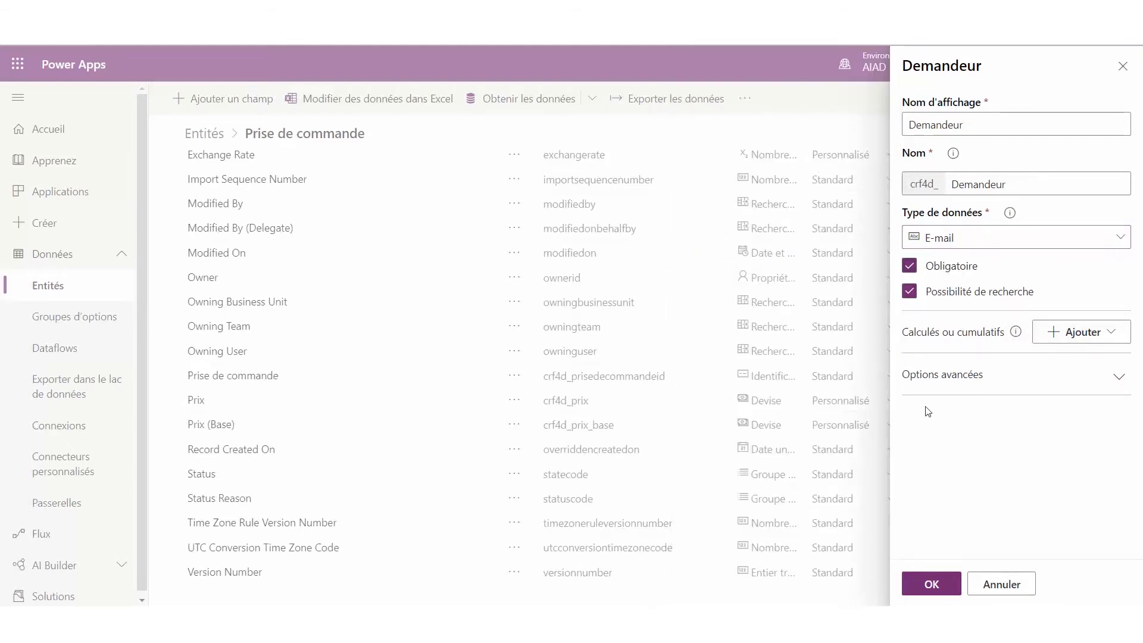
pyautogui.click(932, 585)
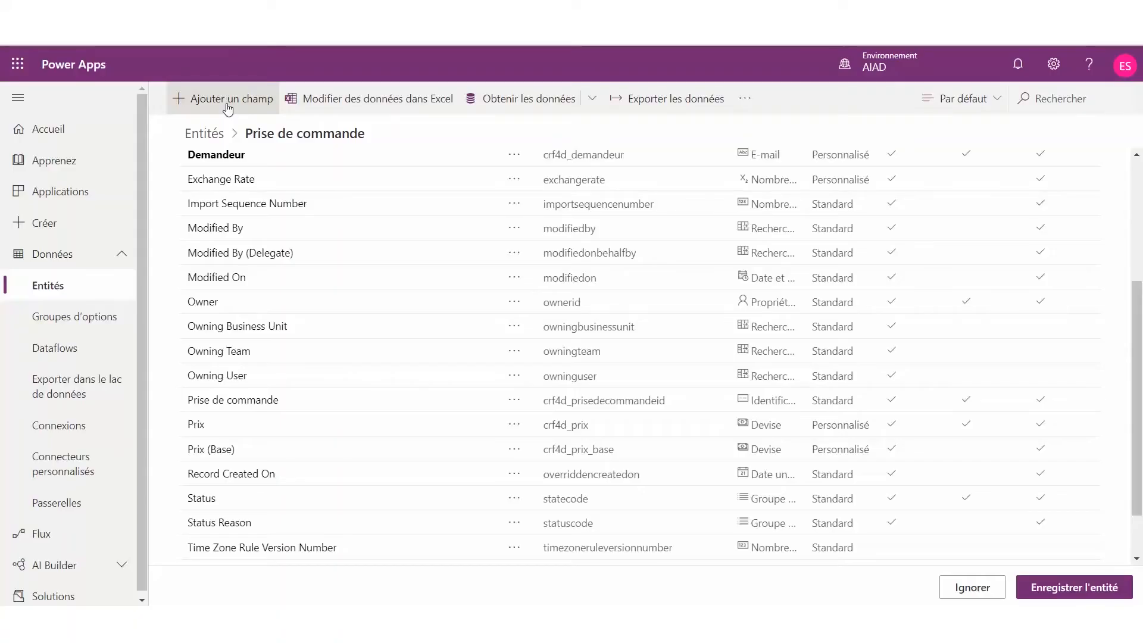
# Add a field named Date requete with data type Date uniquement to the entity
pyautogui.click(228, 101)
pyautogui.write('Date requete')
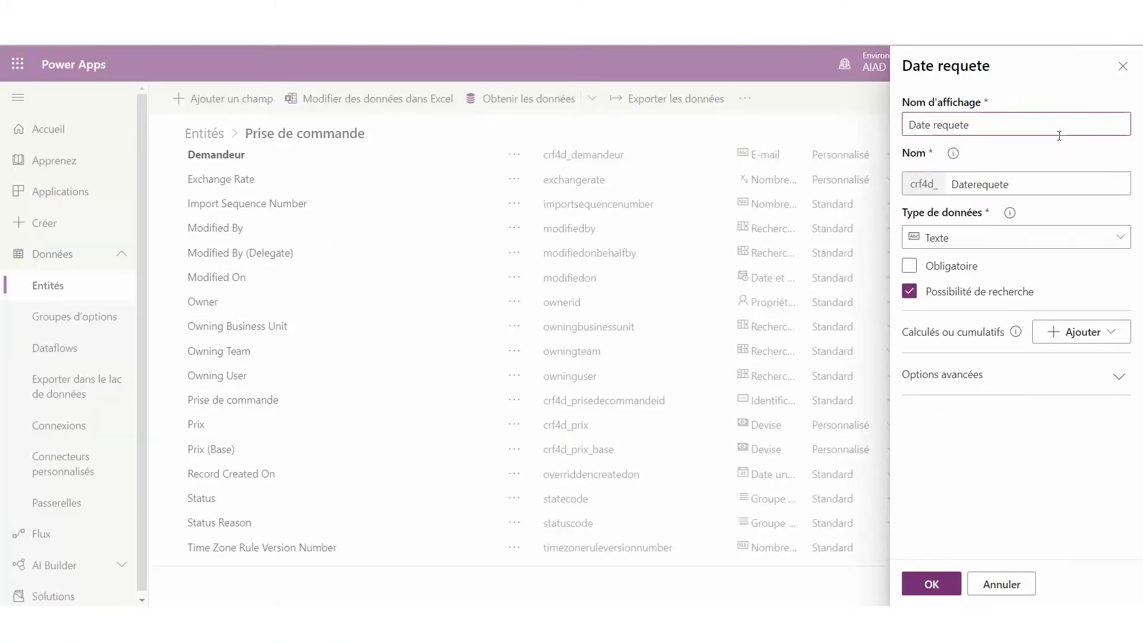
pyautogui.click(978, 238)
pyautogui.scroll(-2, 786, 429)
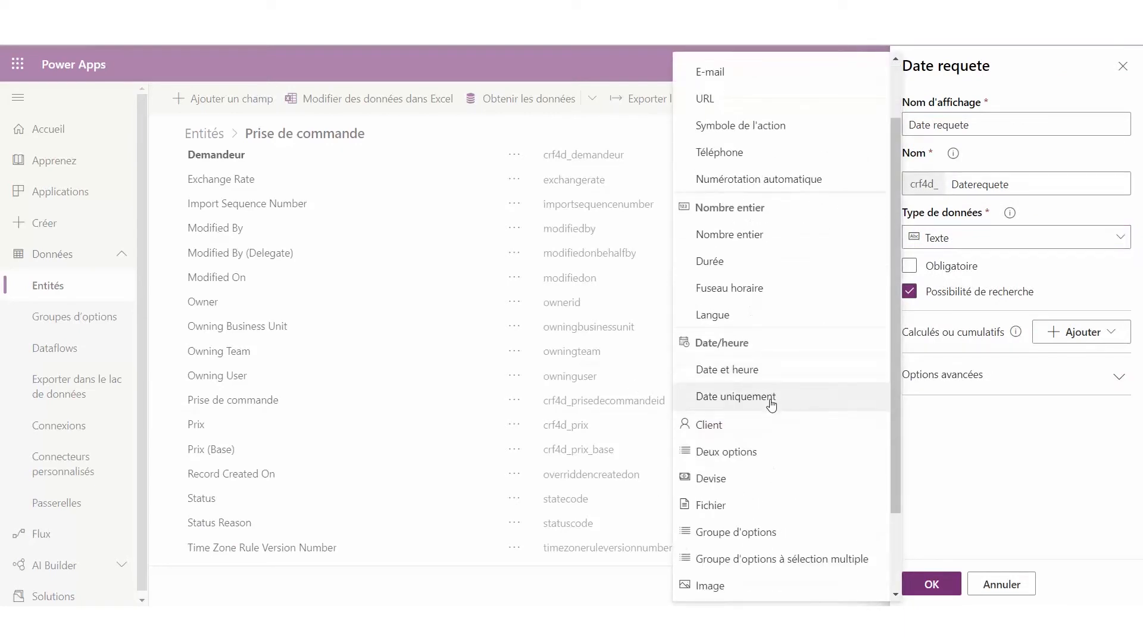
pyautogui.click(761, 396)
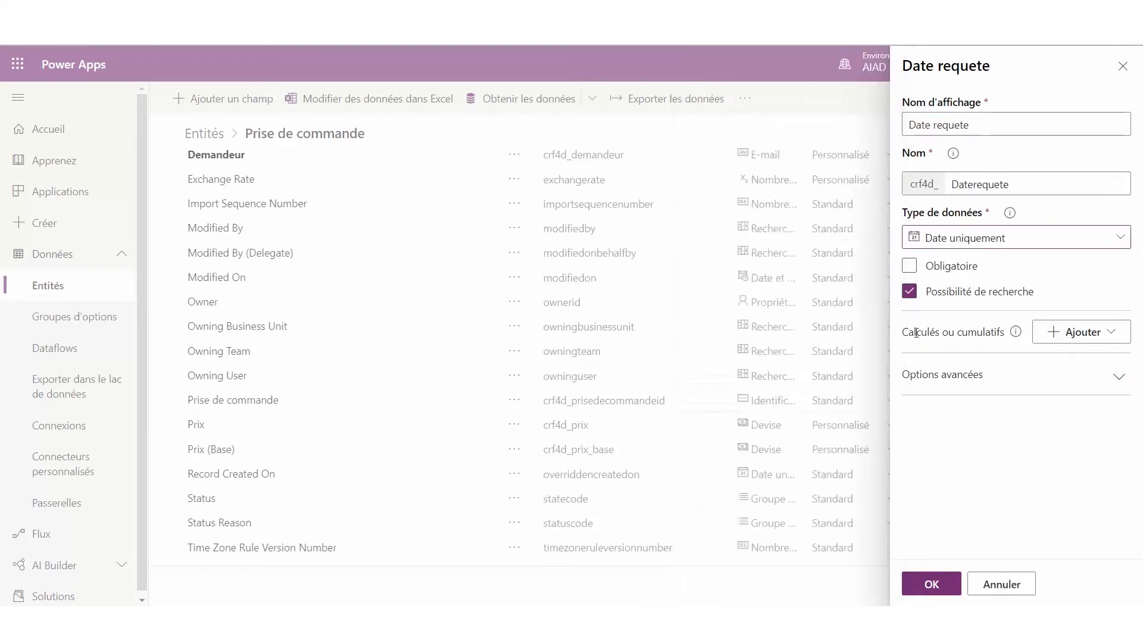
pyautogui.click(932, 585)
# Add a field named Commentaire with data type Texte to the entity
pyautogui.click(267, 100)
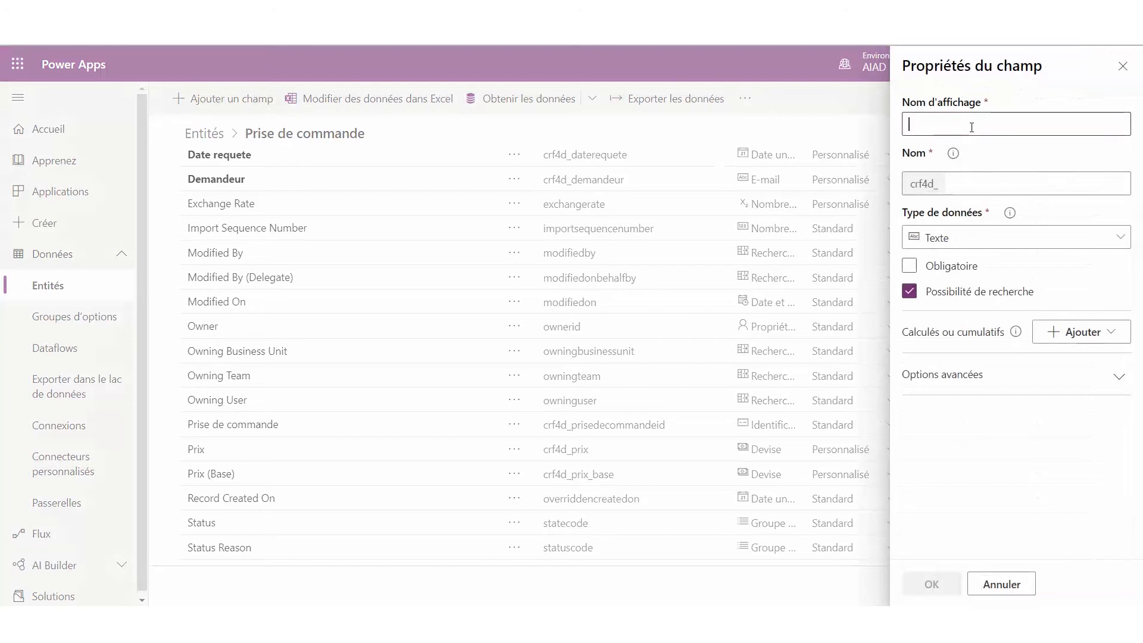
pyautogui.write('Commentaire')
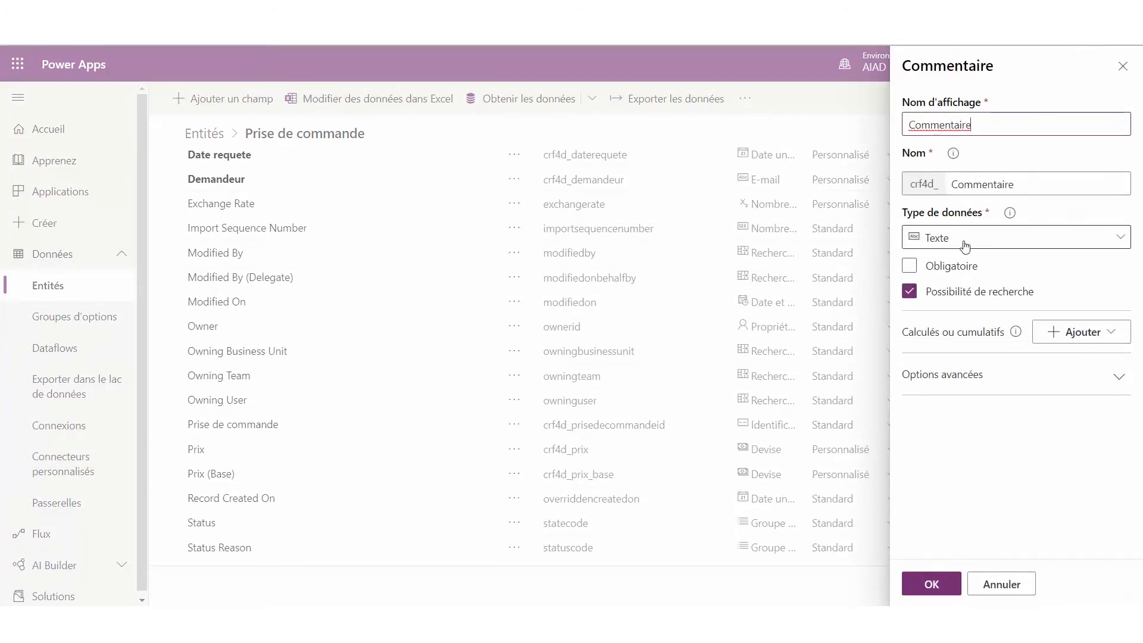
pyautogui.click(944, 586)
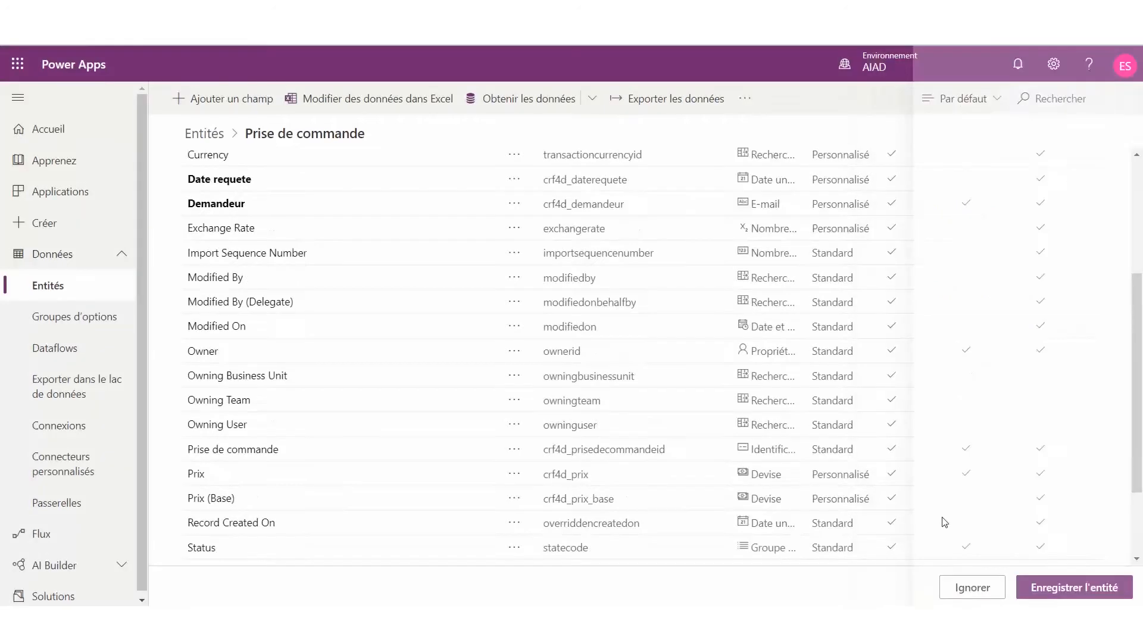
# Add a field named Approbateur with data type E-mail to the entity
pyautogui.click(223, 98)
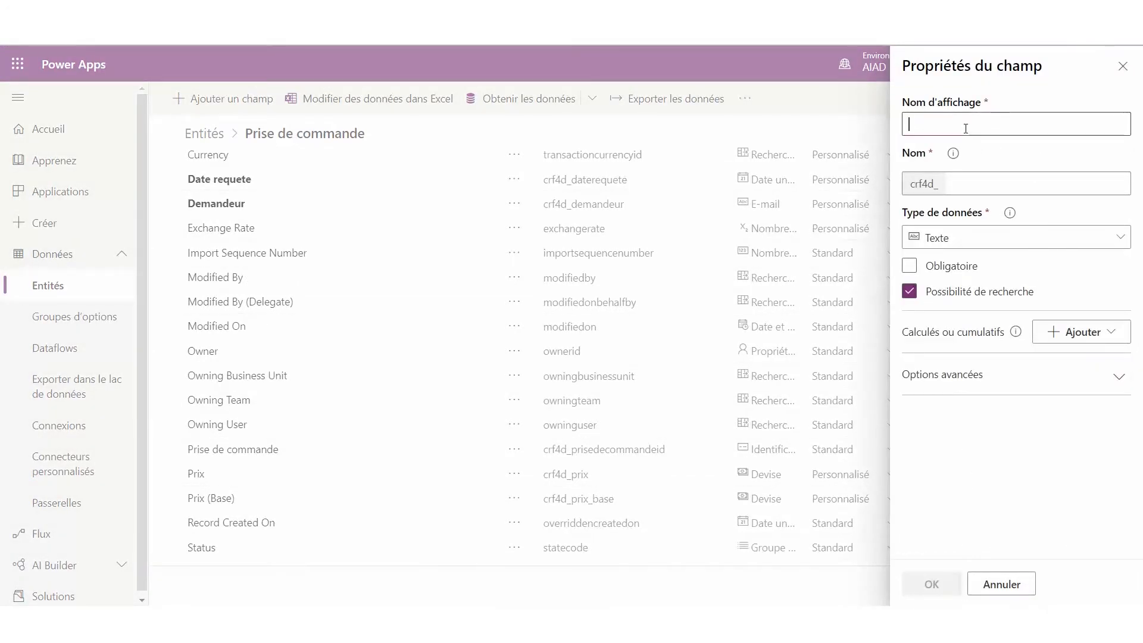
pyautogui.write('Approbateur')
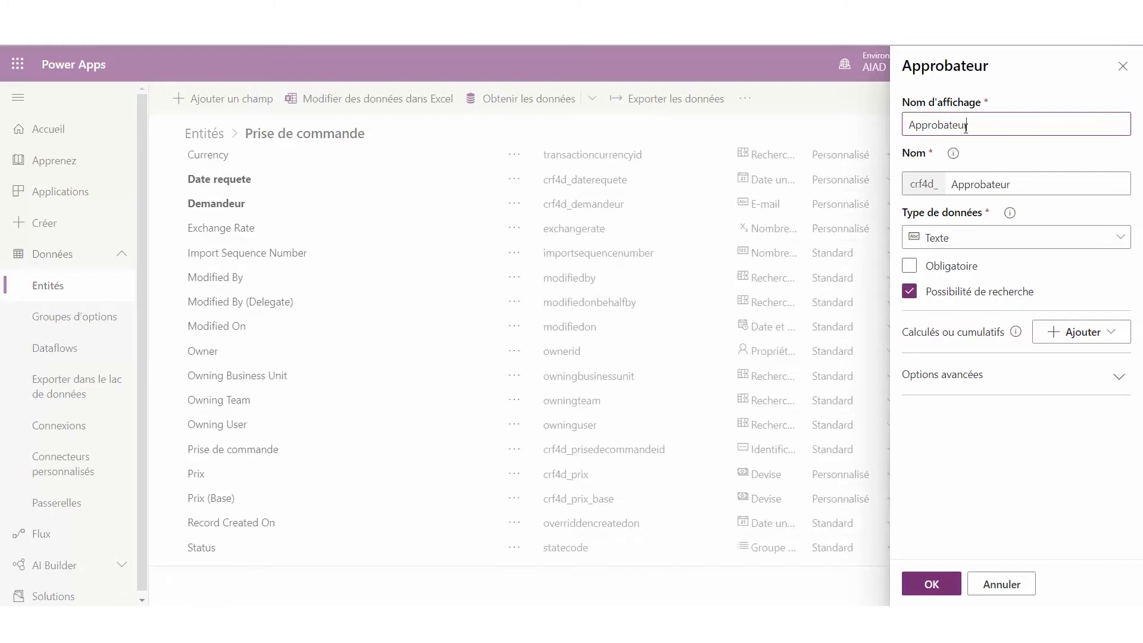
pyautogui.click(1004, 244)
pyautogui.click(738, 155)
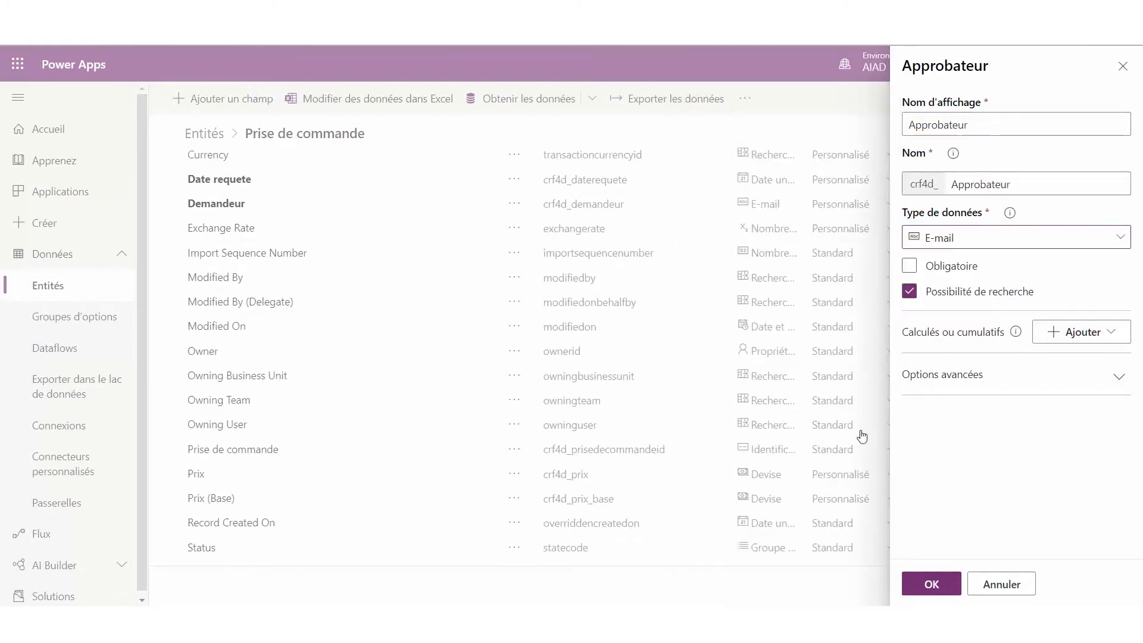
pyautogui.click(930, 584)
# Add a field named Date livraison with data type Date uniquement to the entity
pyautogui.click(231, 99)
pyautogui.click(951, 129)
pyautogui.write('Date e')
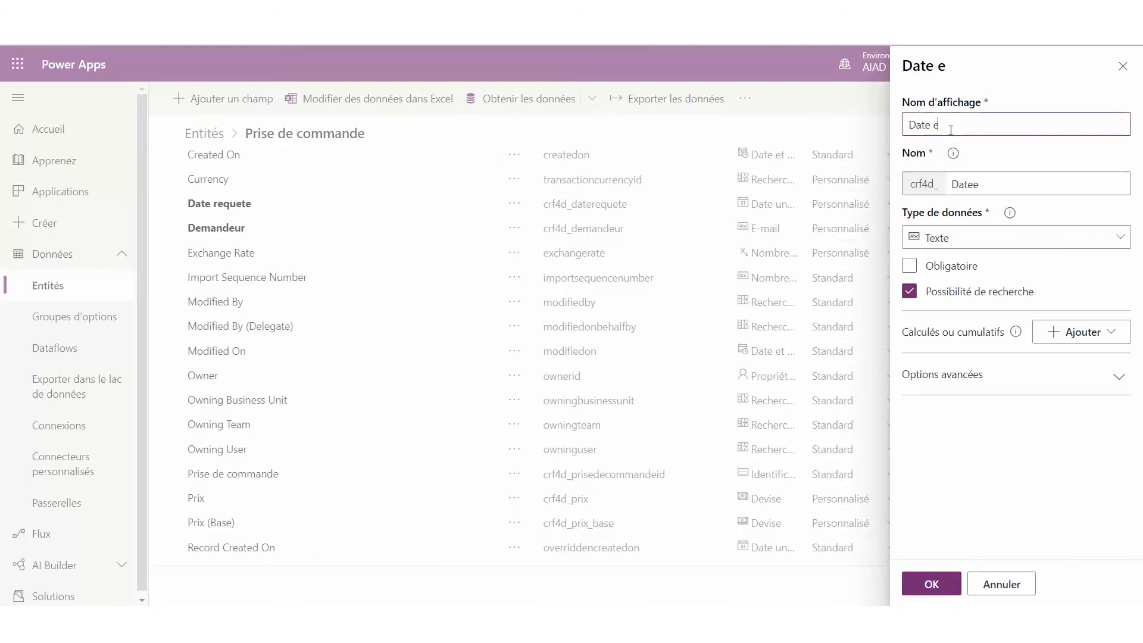
pyautogui.click(1016, 237)
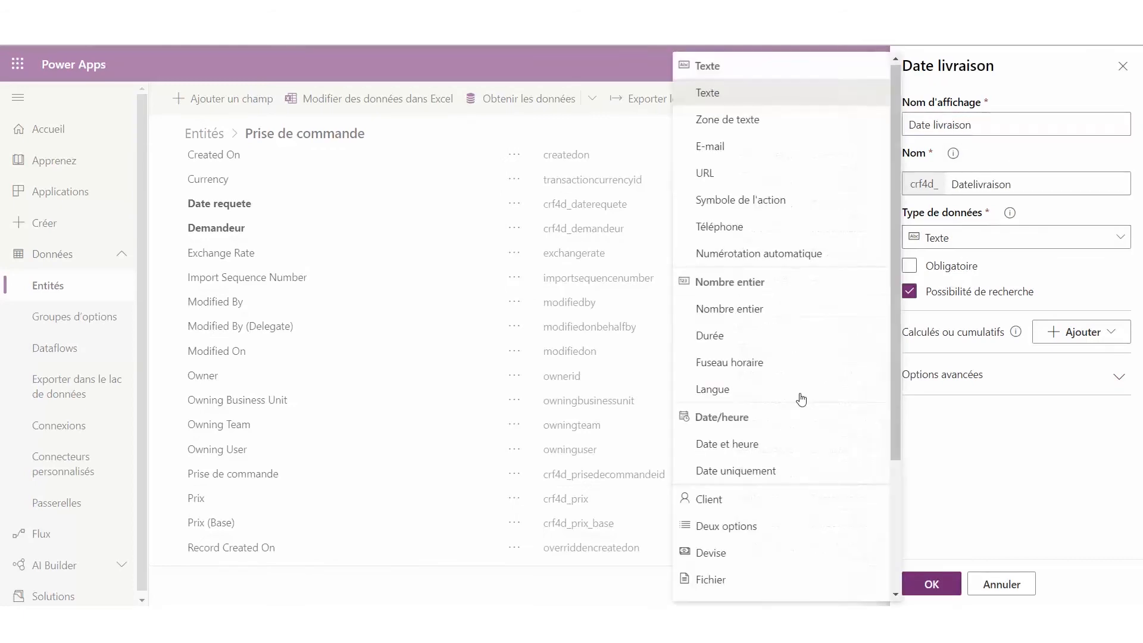
pyautogui.click(778, 470)
pyautogui.click(932, 580)
# Add a field named Date approbation with data type Date uniquement to the entity
pyautogui.click(972, 123)
pyautogui.write('D')
pyautogui.press('BackSpace')
pyautogui.write('approbation')
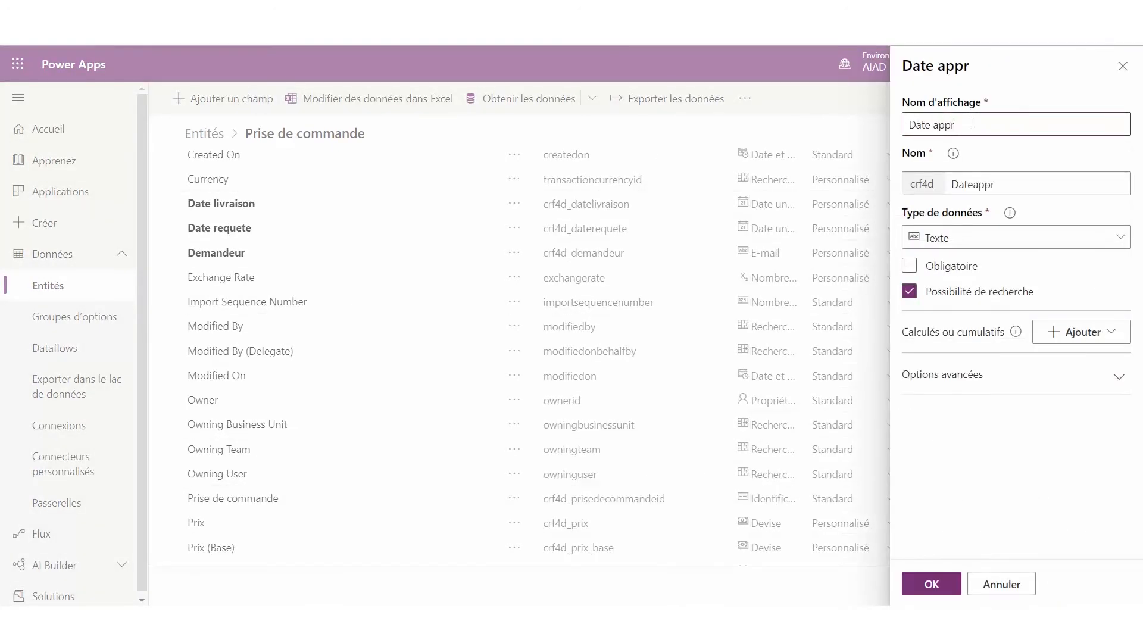
pyautogui.click(972, 238)
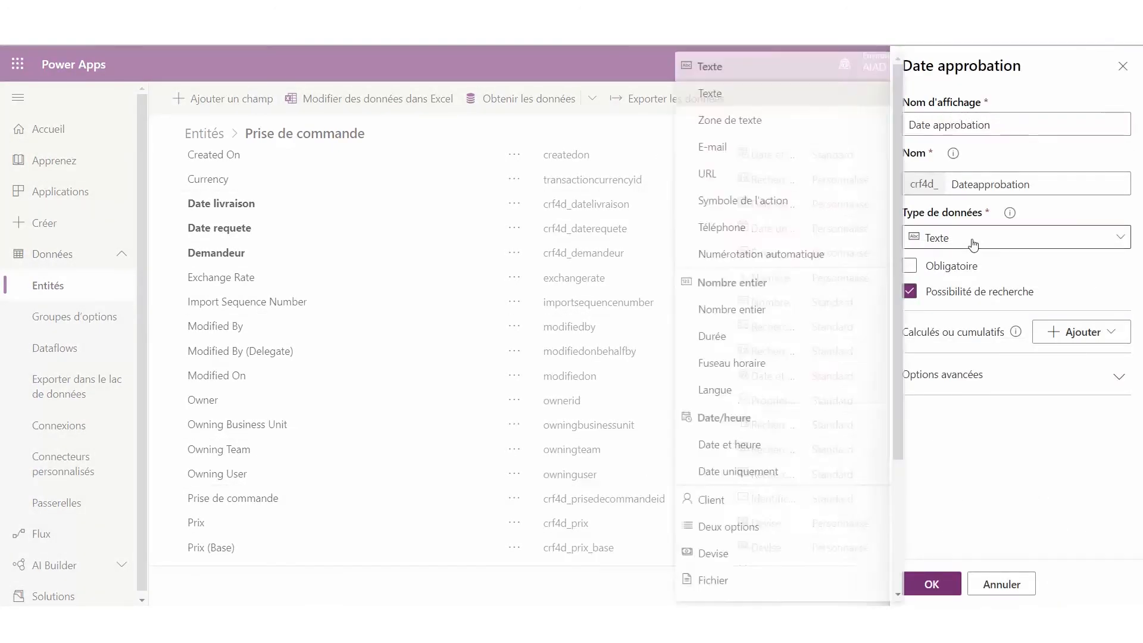
pyautogui.click(736, 470)
pyautogui.click(931, 584)
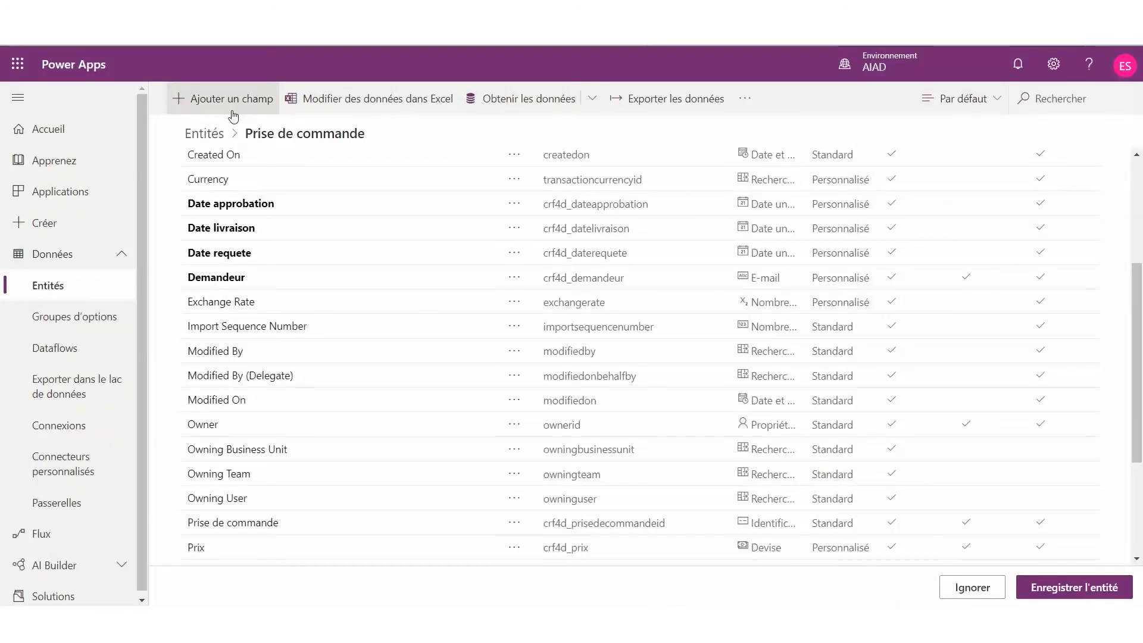
# Start a new field named Statut approbation and set its data type to Groupe d'options
pyautogui.click(232, 107)
pyautogui.click(1017, 126)
pyautogui.write('Statut ap')
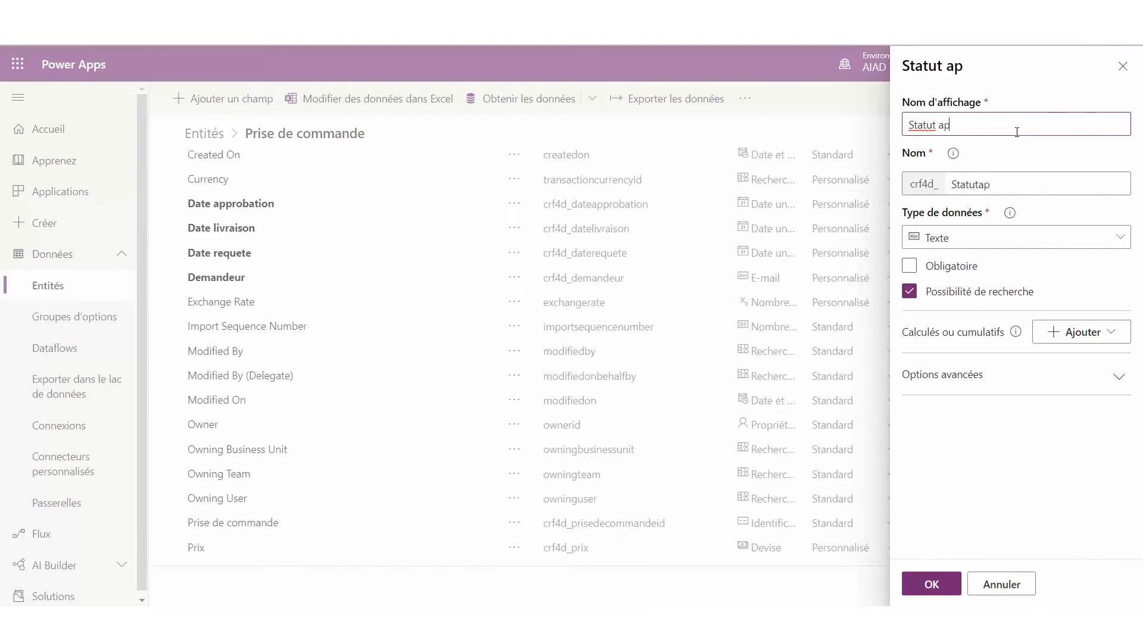
pyautogui.write('probation')
pyautogui.click(1012, 237)
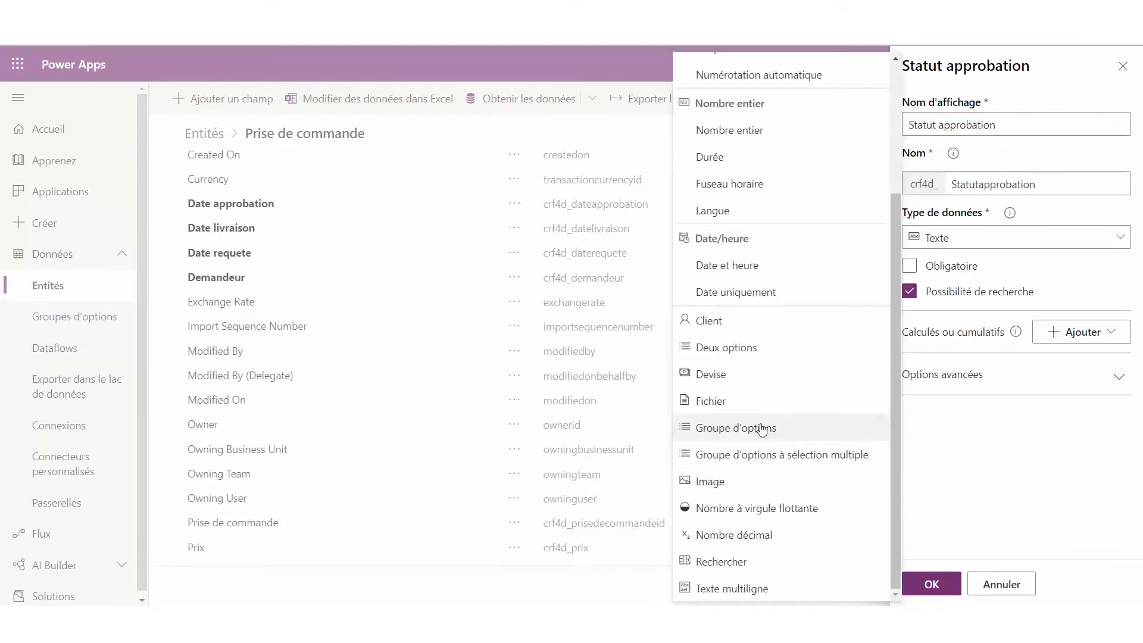
pyautogui.click(763, 426)
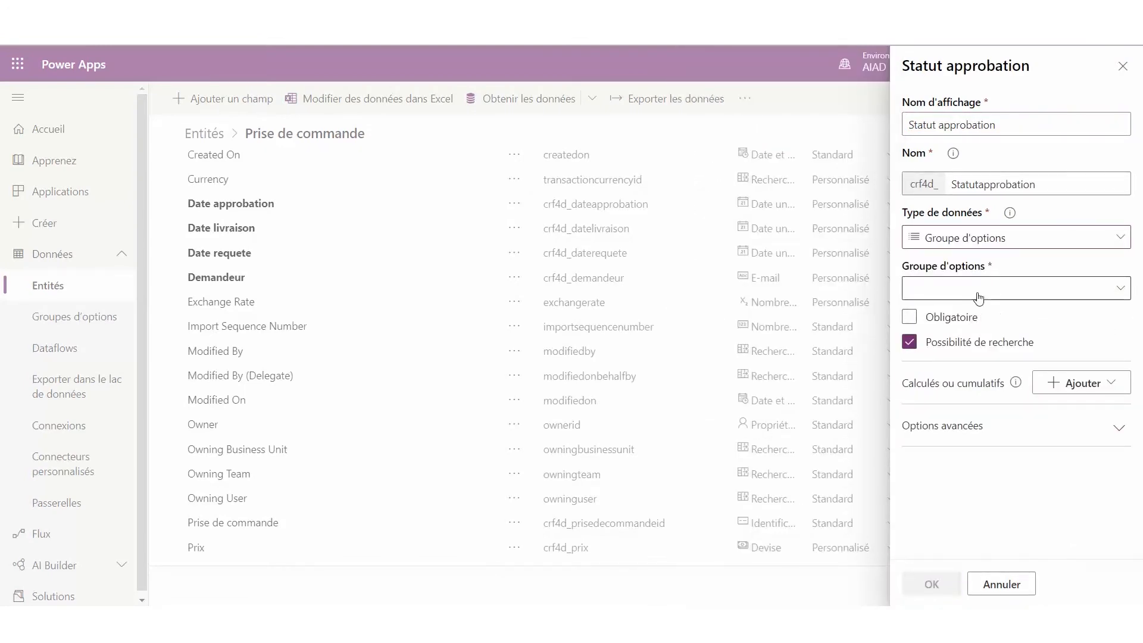
# Create a new option set for Statut approbation with the items Approuvé and Rejeté, and save the entity
pyautogui.click(975, 293)
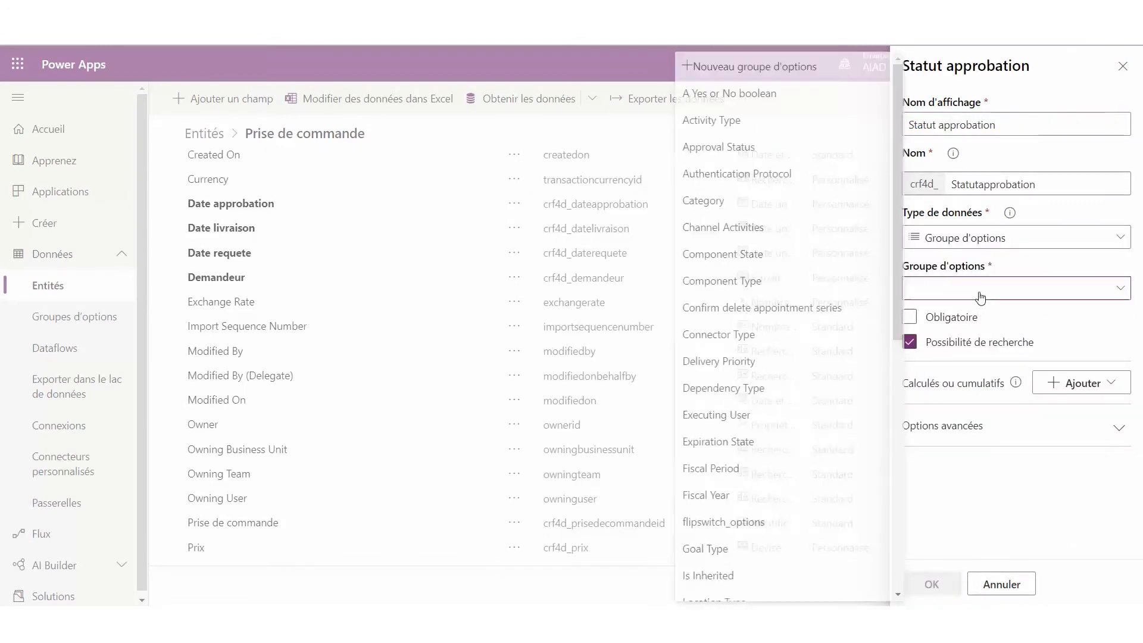
pyautogui.click(780, 73)
pyautogui.write('Approuvé')
pyautogui.click(942, 282)
pyautogui.write('Rejeté')
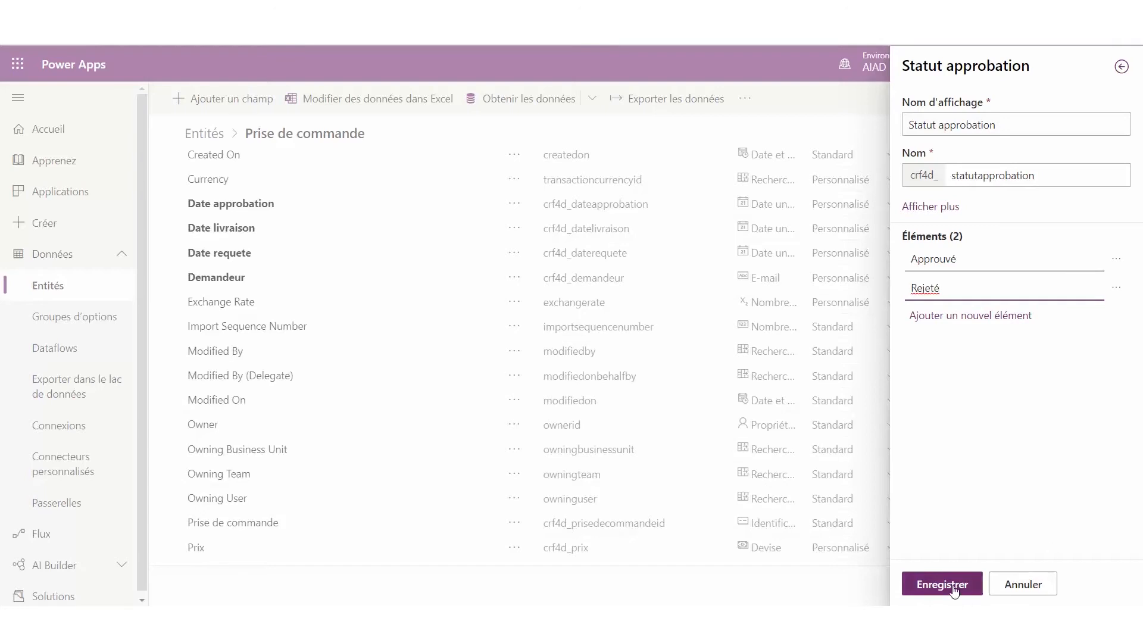
pyautogui.click(953, 588)
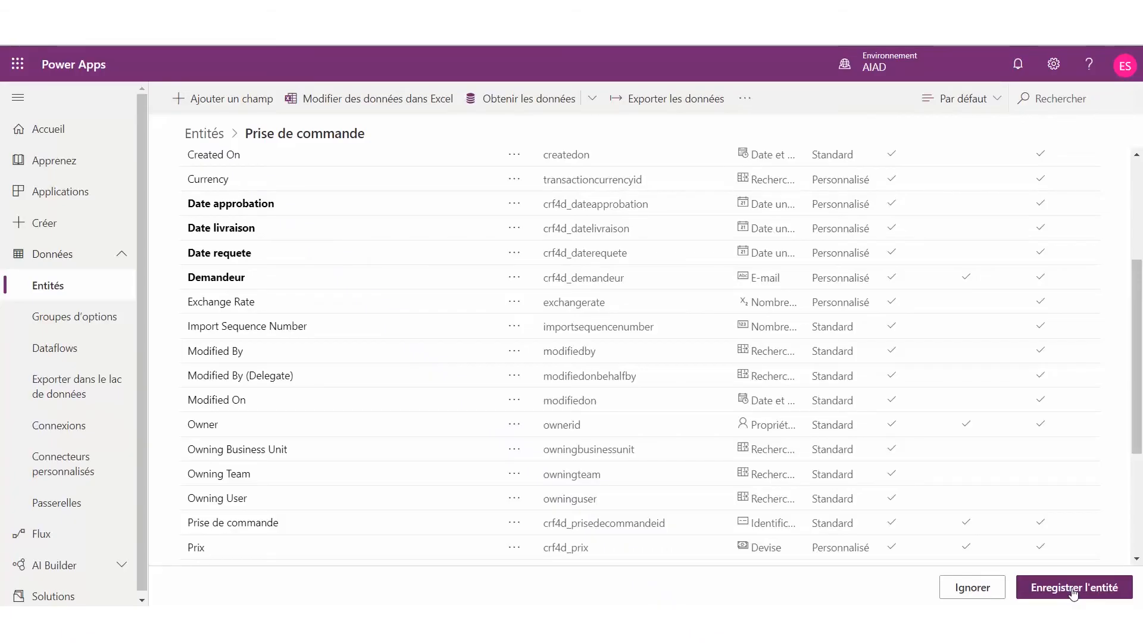
pyautogui.click(1074, 593)
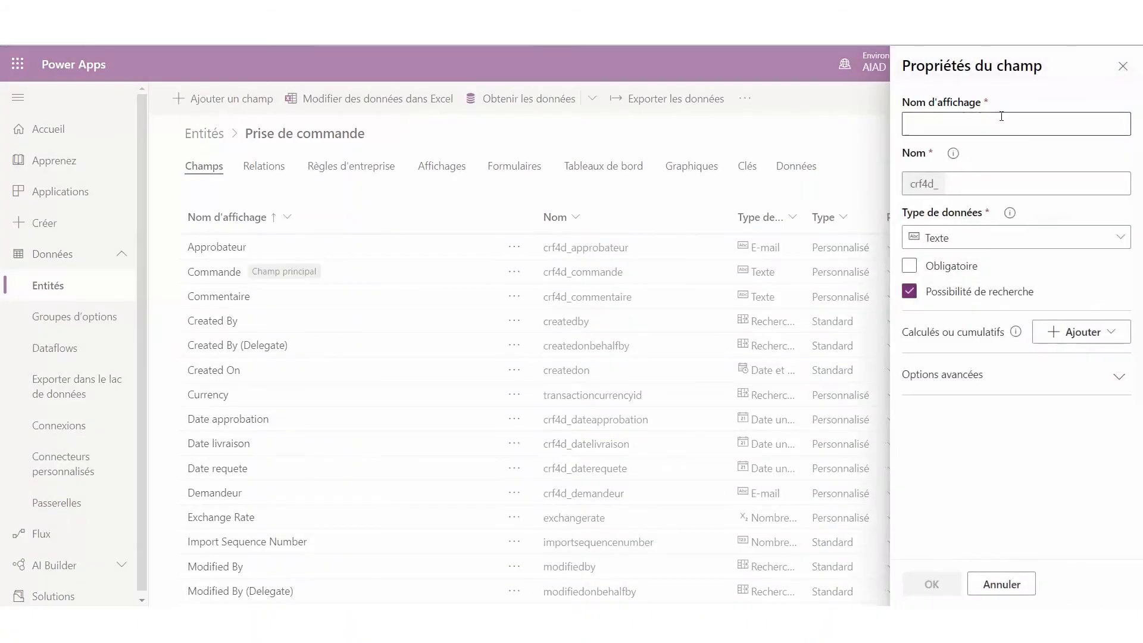
# Start a new field named Budget on Prise de commande and set its data type to Devise
pyautogui.click(1001, 121)
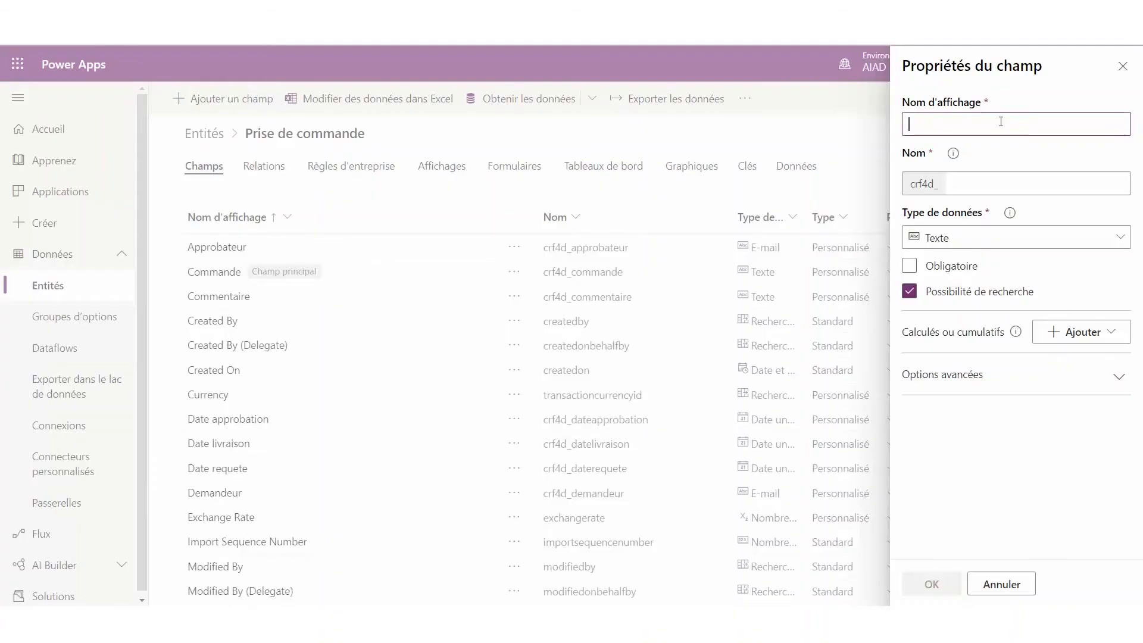
pyautogui.write('Bud')
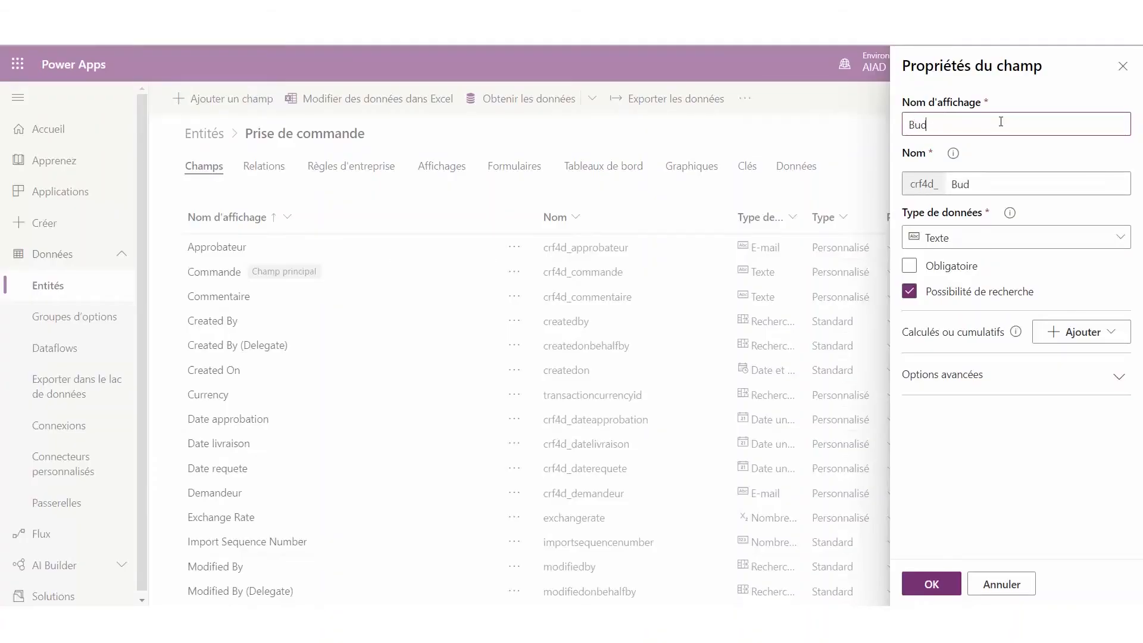
pyautogui.write('get')
pyautogui.click(978, 238)
pyautogui.scroll(-3, 890, 337)
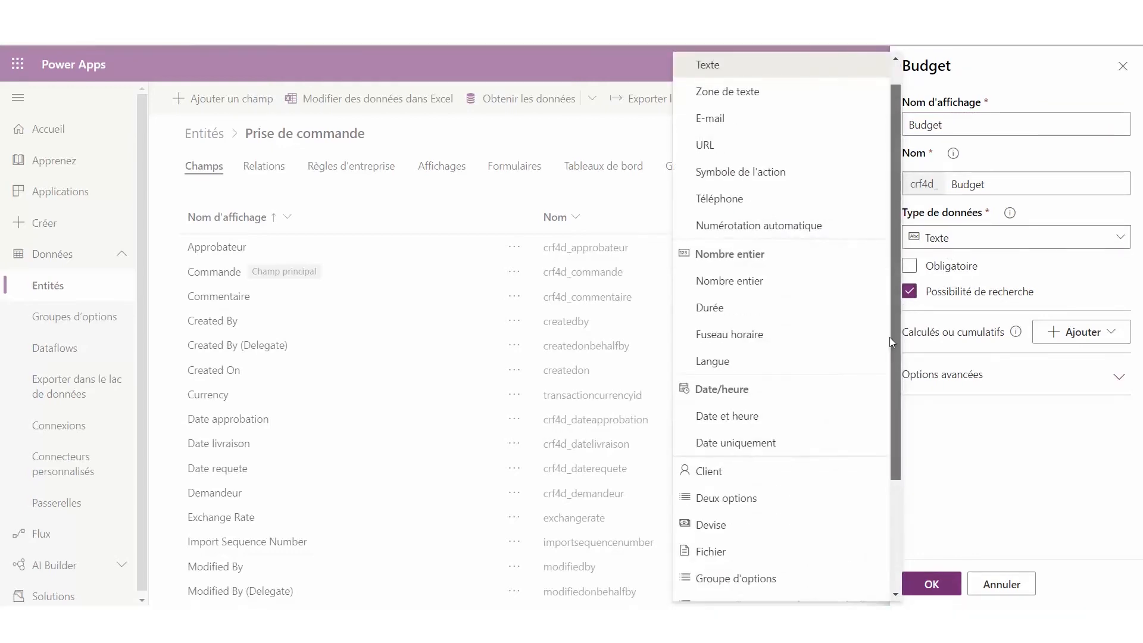
pyautogui.click(776, 427)
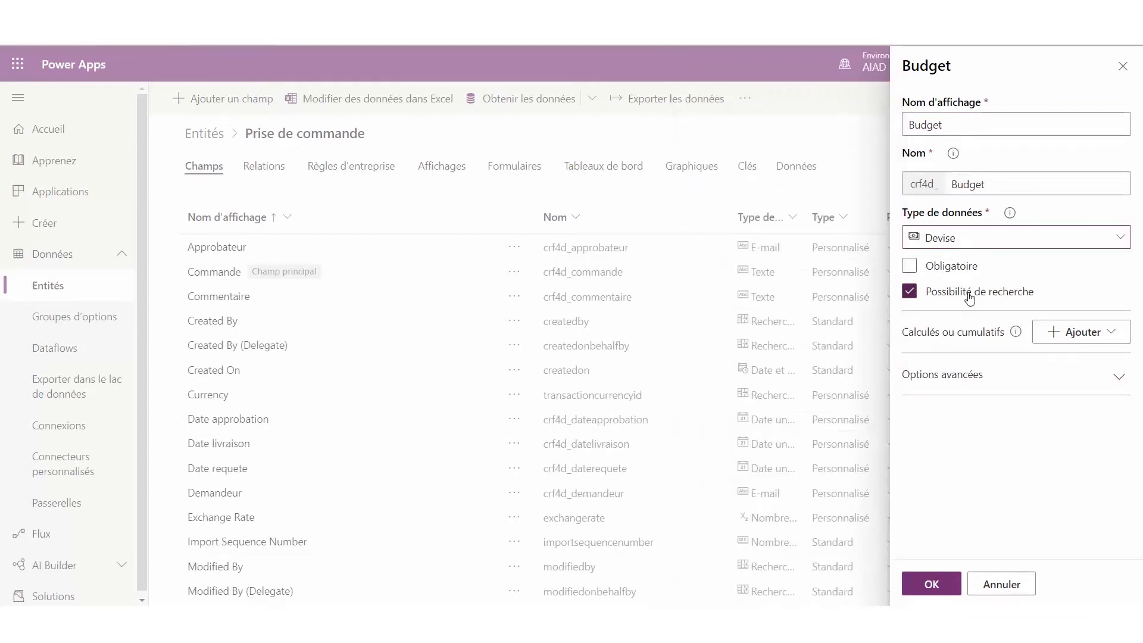
# Make Budget a calculated field and save the pending entity changes to open its calculation editor
pyautogui.click(1065, 333)
pyautogui.click(1065, 364)
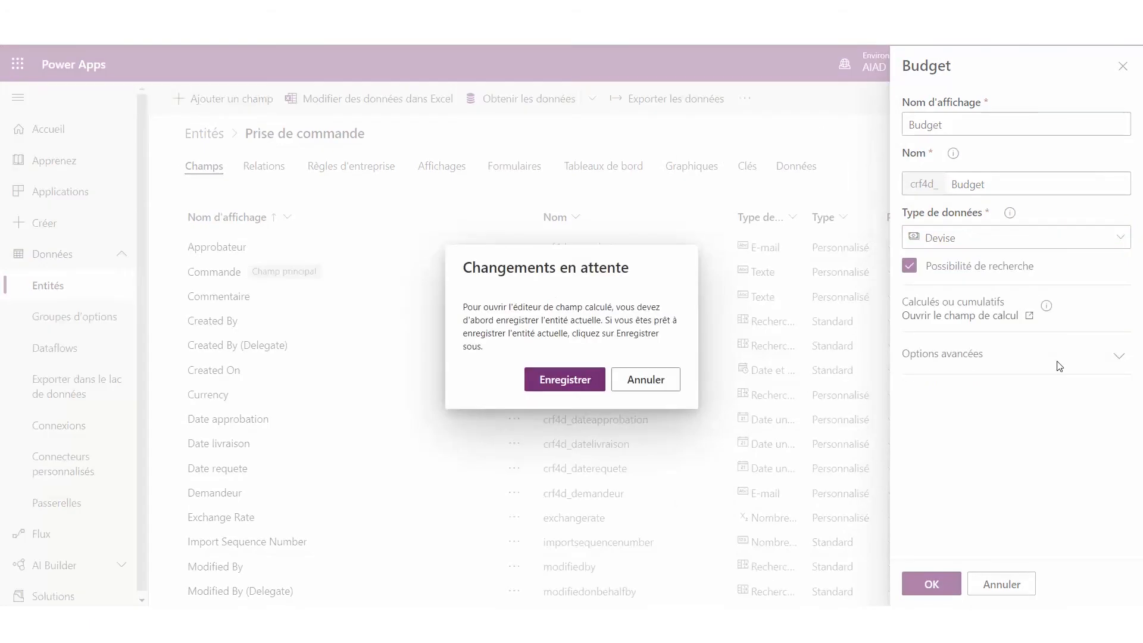
pyautogui.click(574, 381)
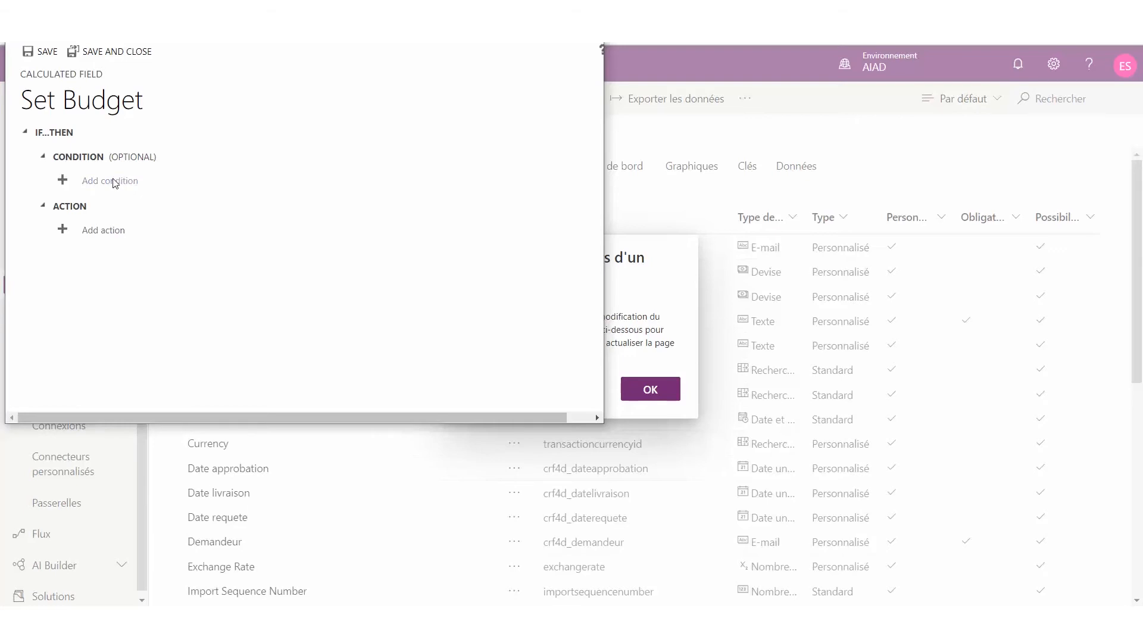
# Add an action to the Budget calculation that sets it to crf4d_prix*0.1
pyautogui.click(104, 231)
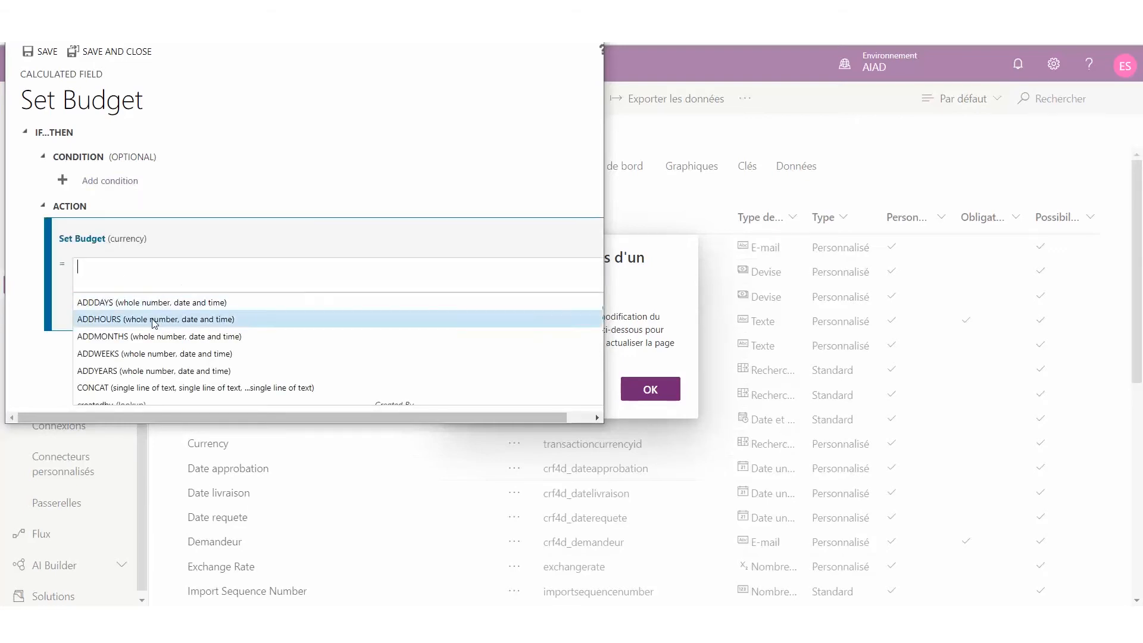
pyautogui.scroll(-3, 153, 327)
pyautogui.scroll(-1, 154, 332)
pyautogui.click(153, 351)
pyautogui.write('*')
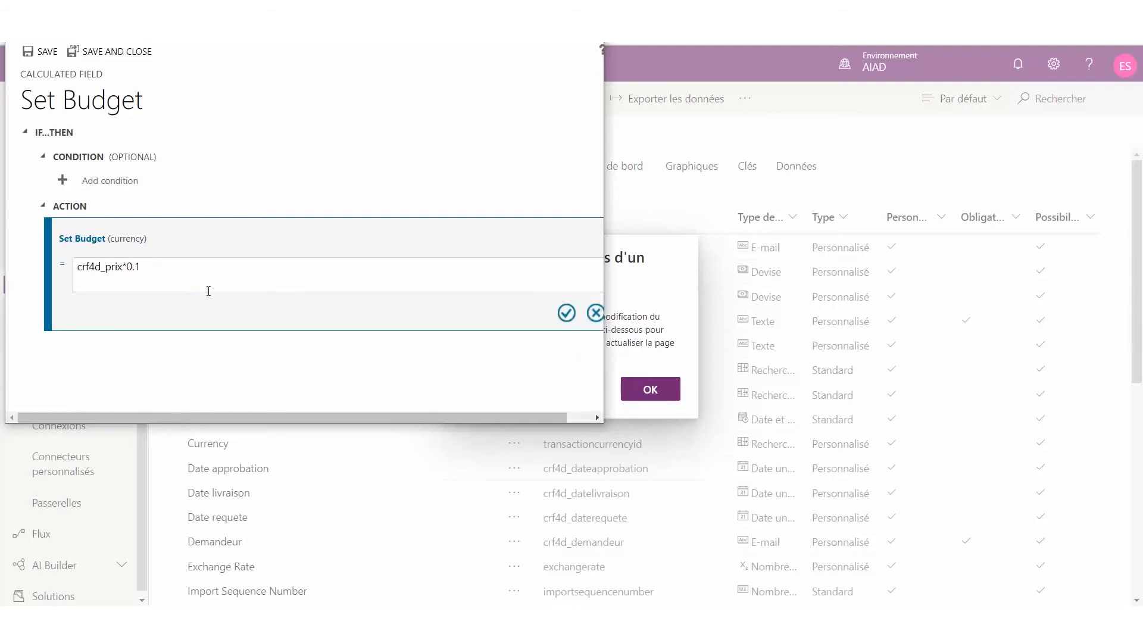
pyautogui.click(563, 314)
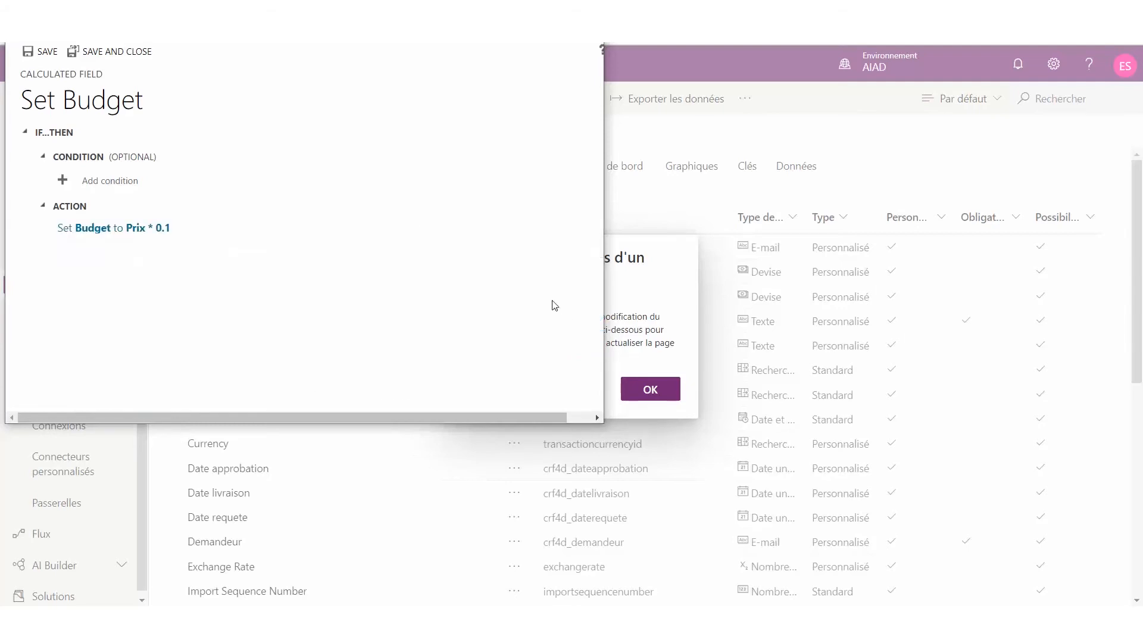
# Add a condition to the Budget calculation that Prix contains data, and save and close the calculation to return to the entity
pyautogui.click(133, 183)
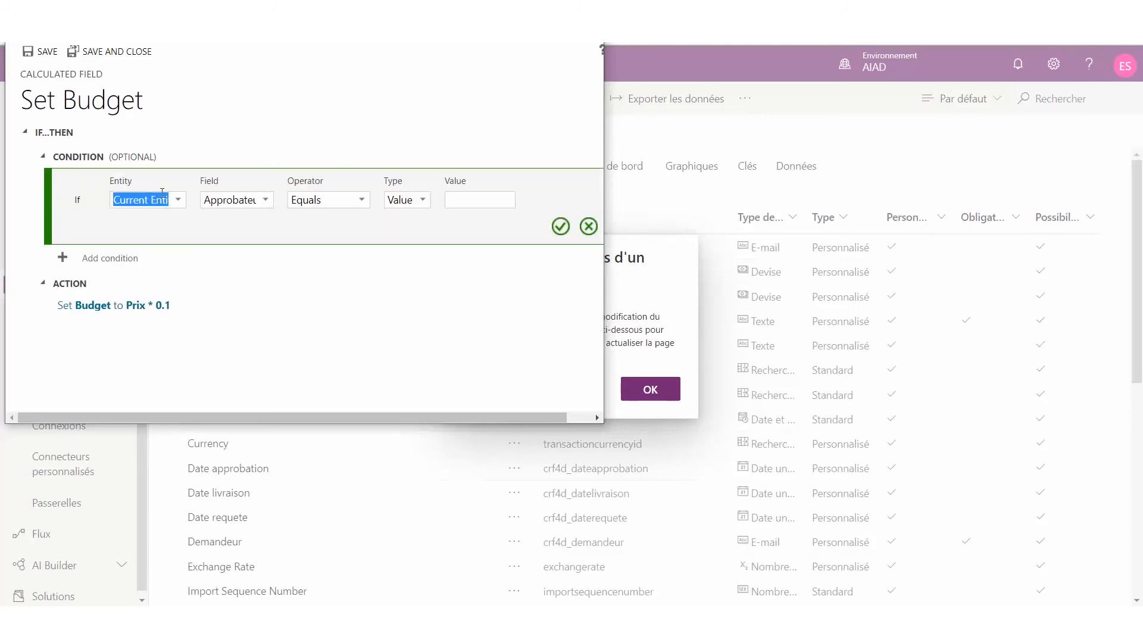
pyautogui.click(267, 200)
pyautogui.moveTo(291, 241); pyautogui.dragTo(290, 301)
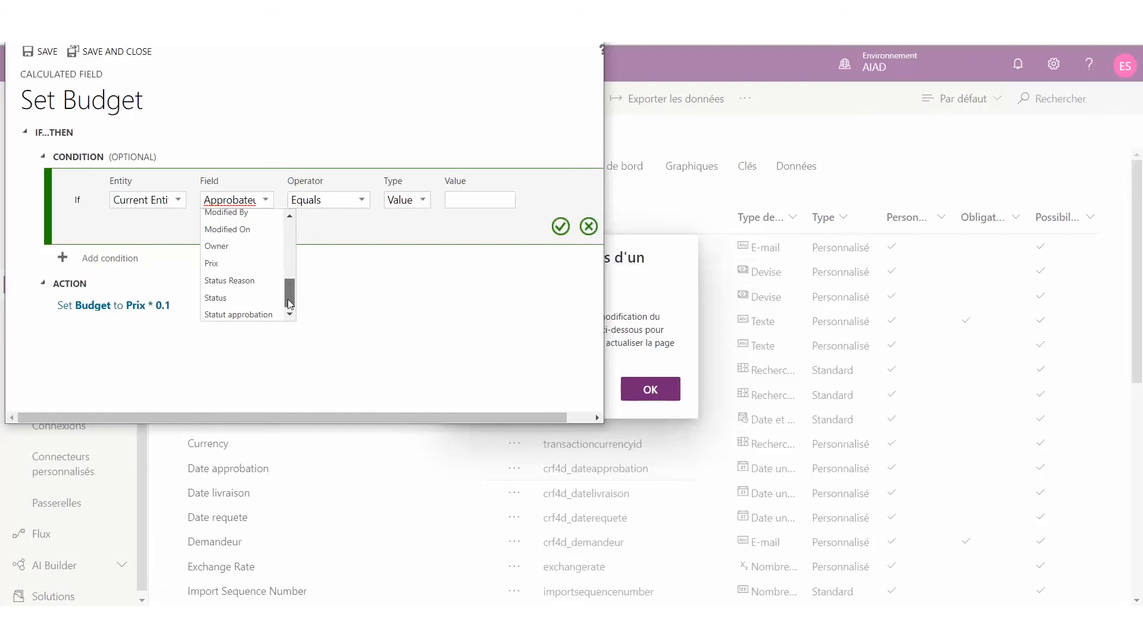
pyautogui.click(255, 264)
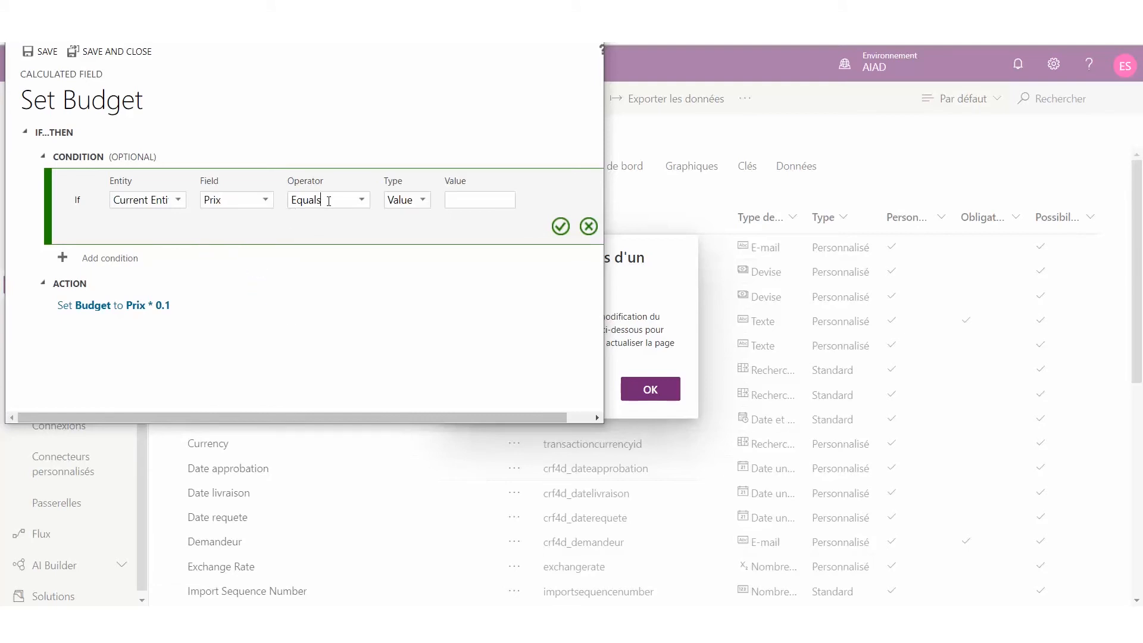
pyautogui.click(361, 200)
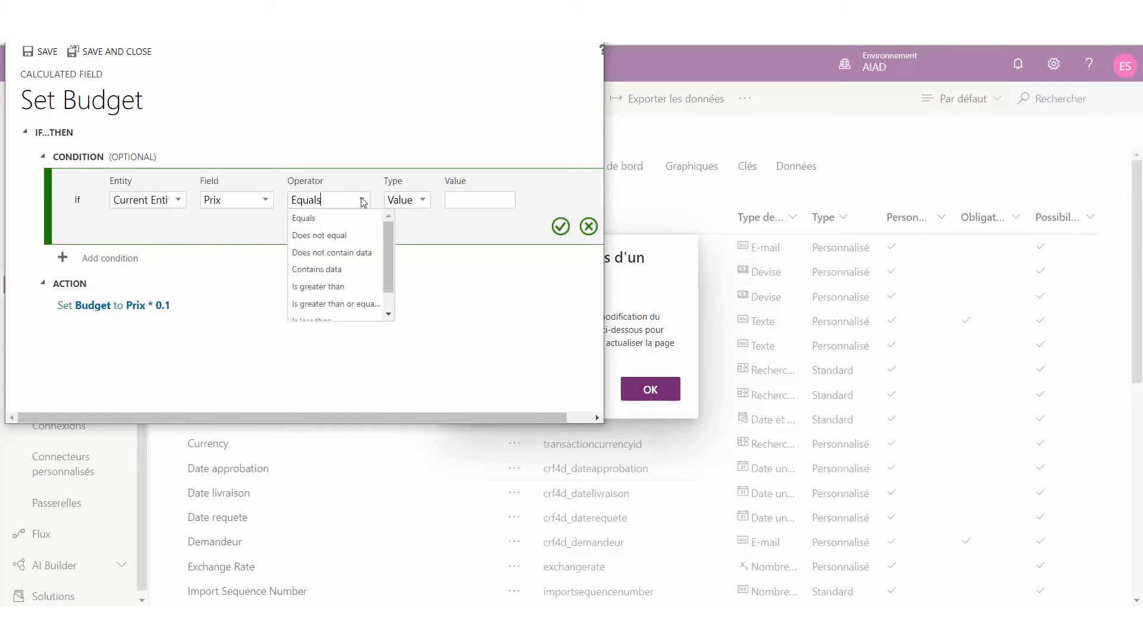
pyautogui.click(355, 270)
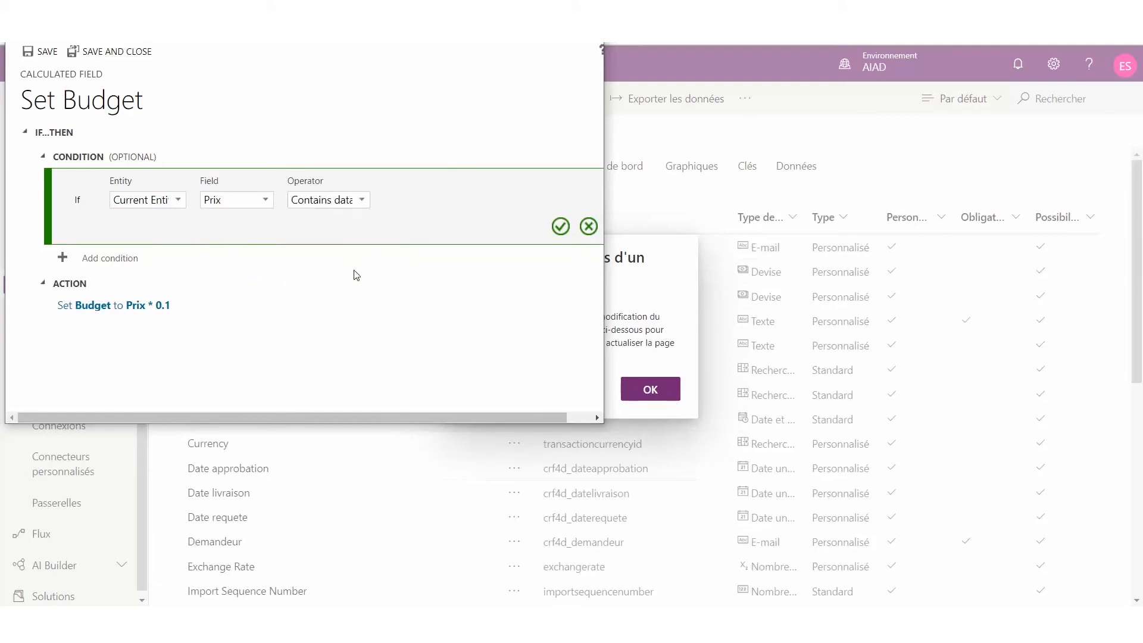
pyautogui.click(561, 227)
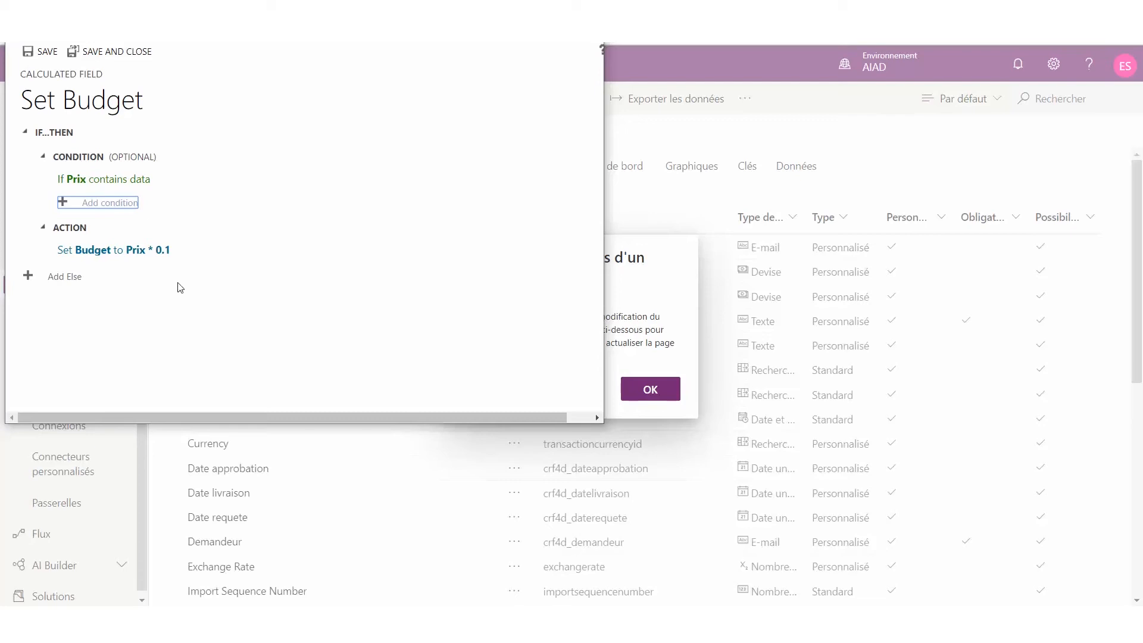
pyautogui.click(92, 55)
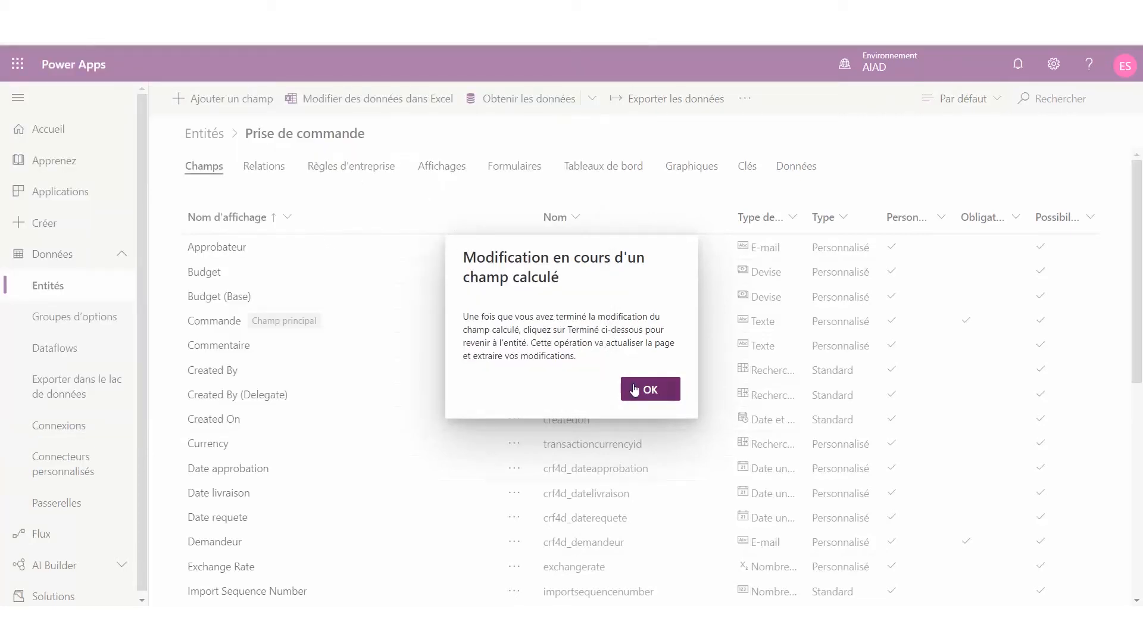
pyautogui.click(661, 394)
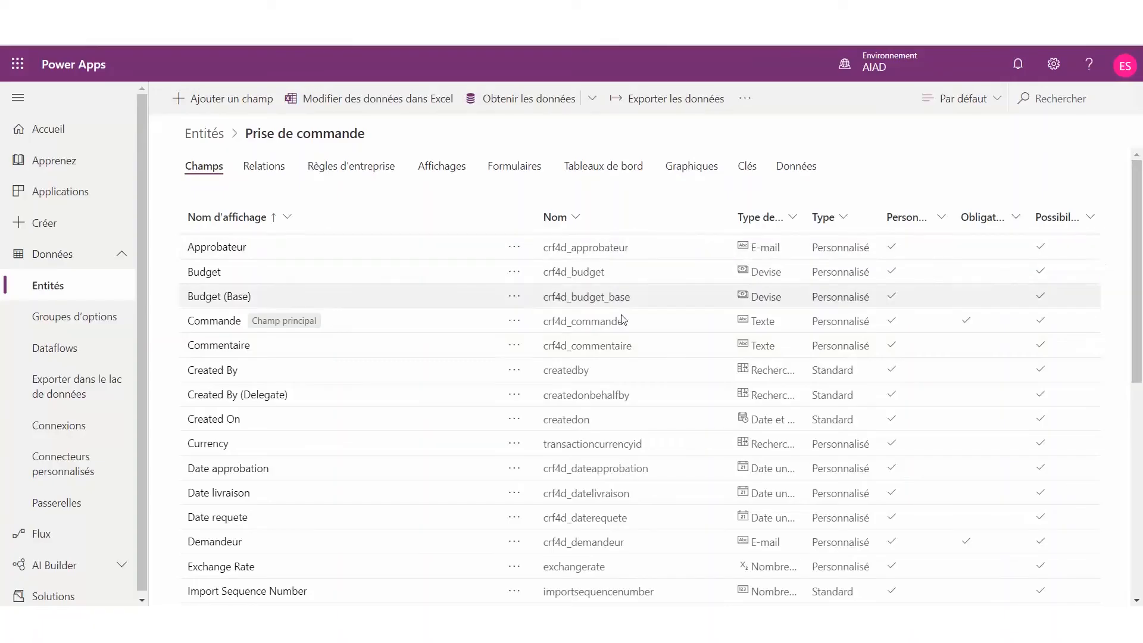
# Open the Budget field's properties on Prise de commande to check its calculation definition
pyautogui.click(206, 273)
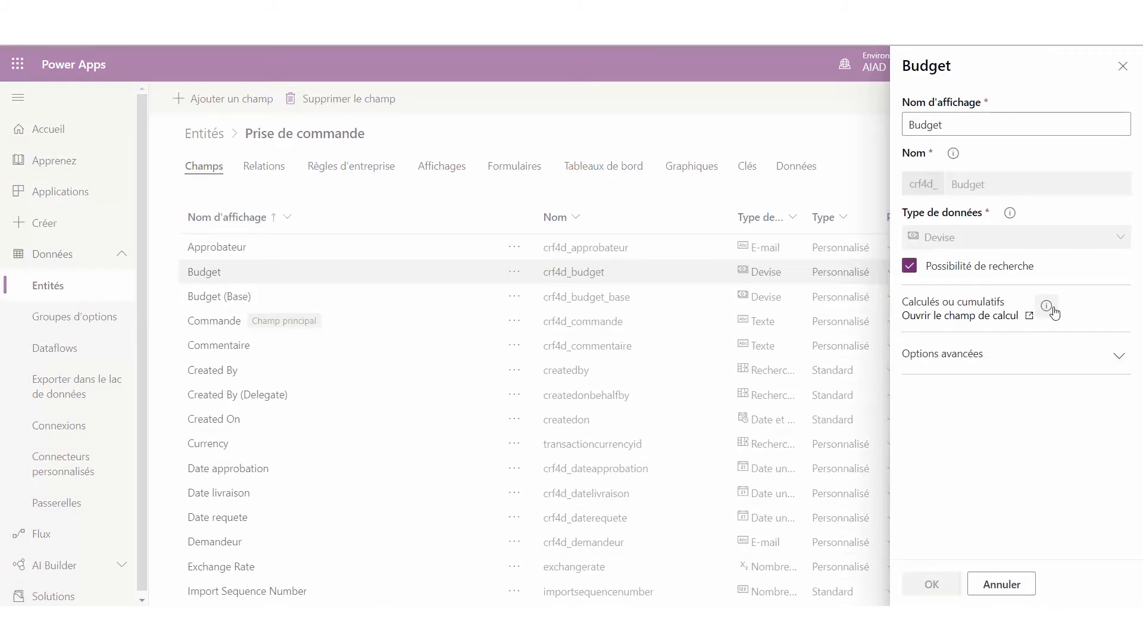
pyautogui.click(1039, 316)
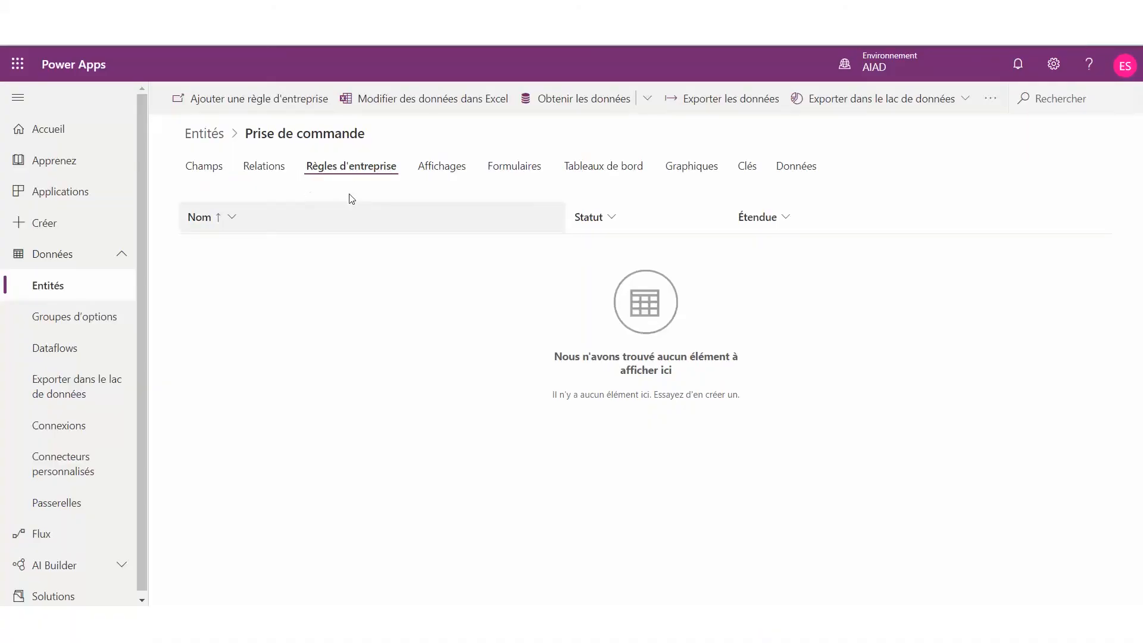
# Add a new business rule to Prise de commande and name its condition Valider date d'approbation
pyautogui.click(250, 98)
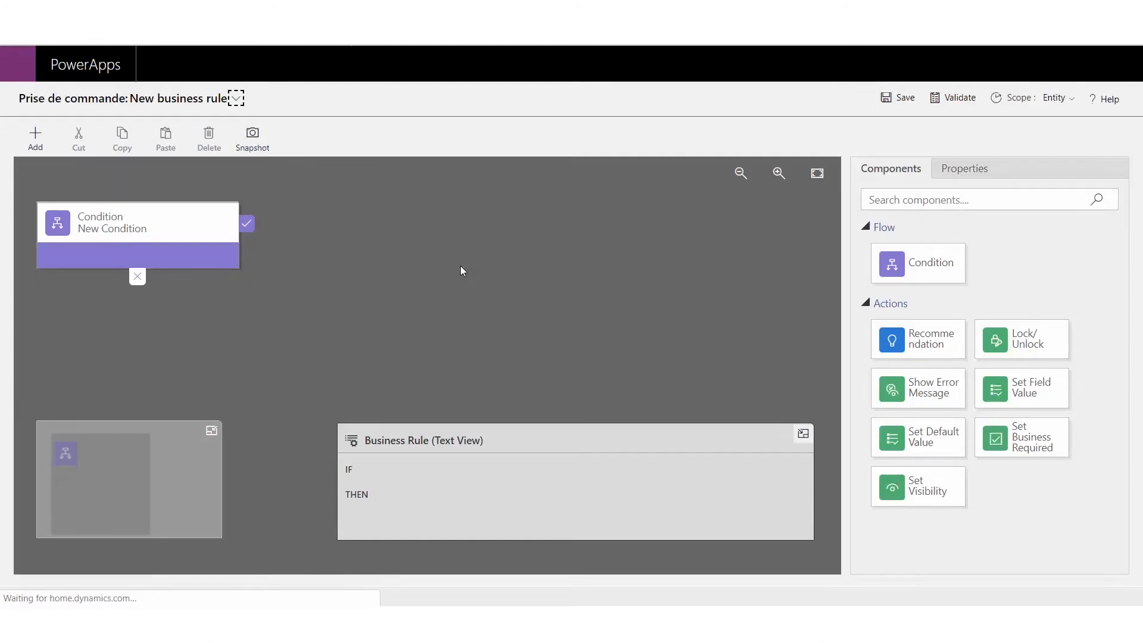
pyautogui.click(149, 223)
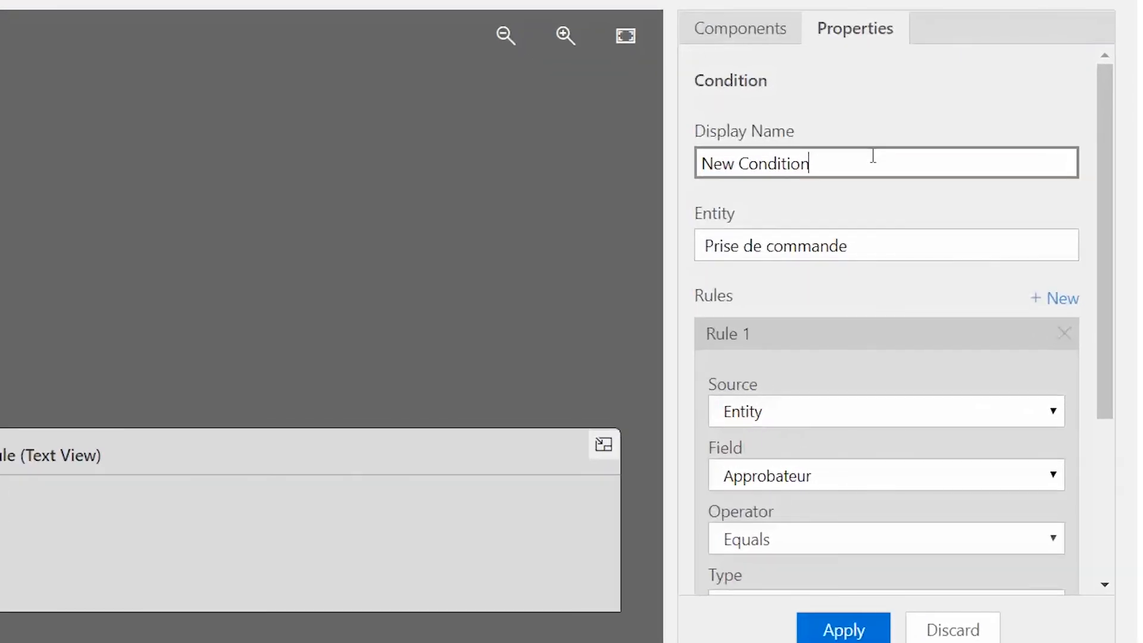
pyautogui.tripleClick(975, 243)
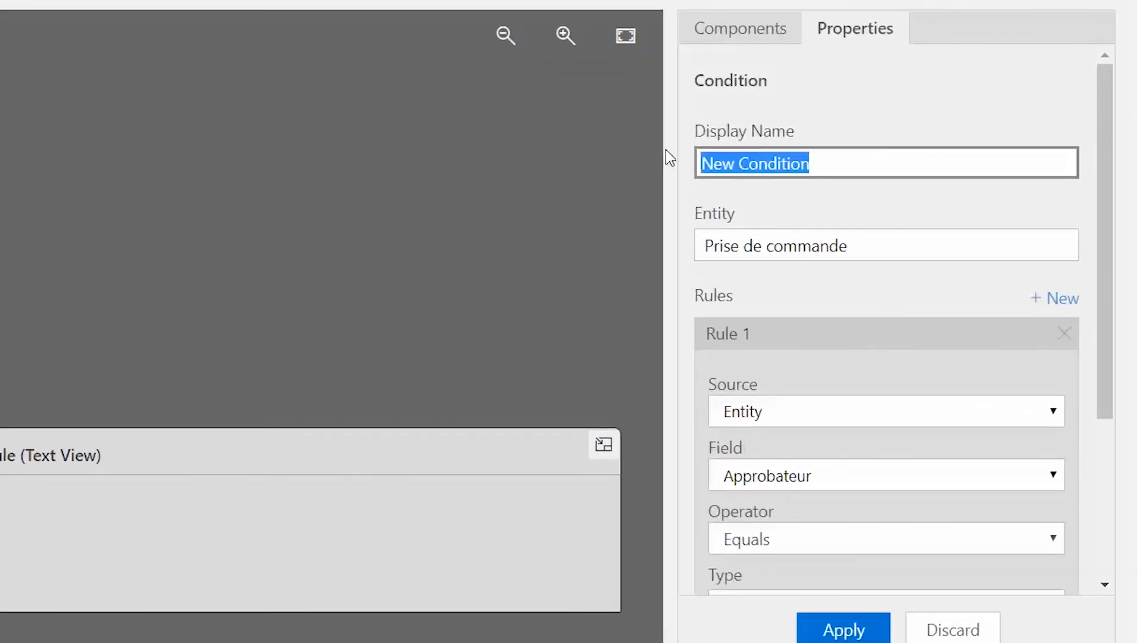
pyautogui.write('Valid')
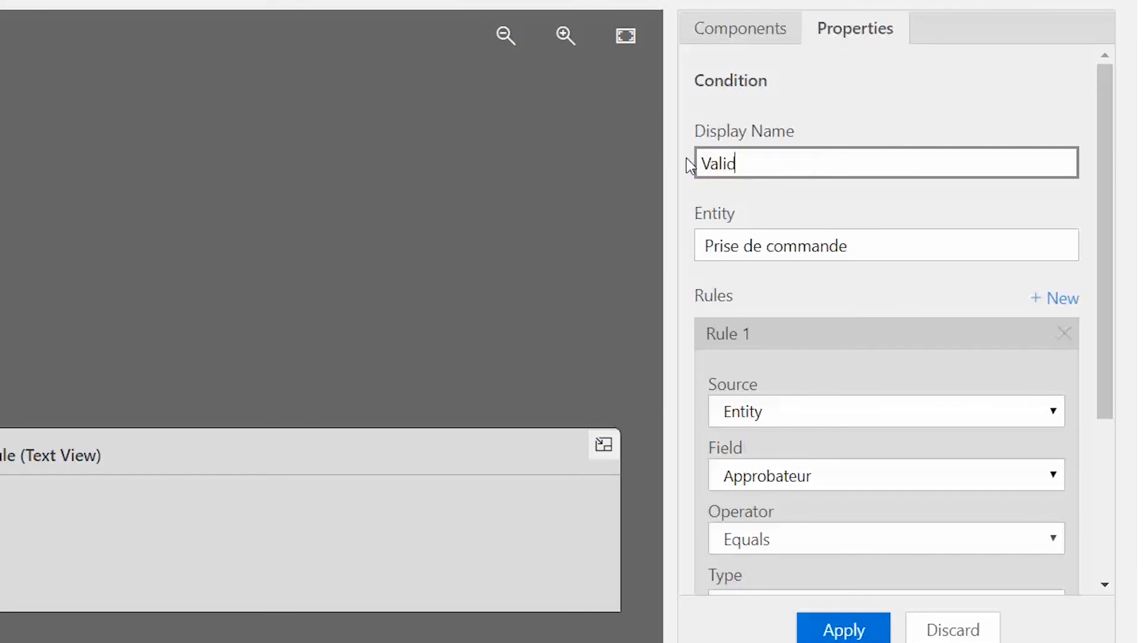
pyautogui.write("er date d'appr")
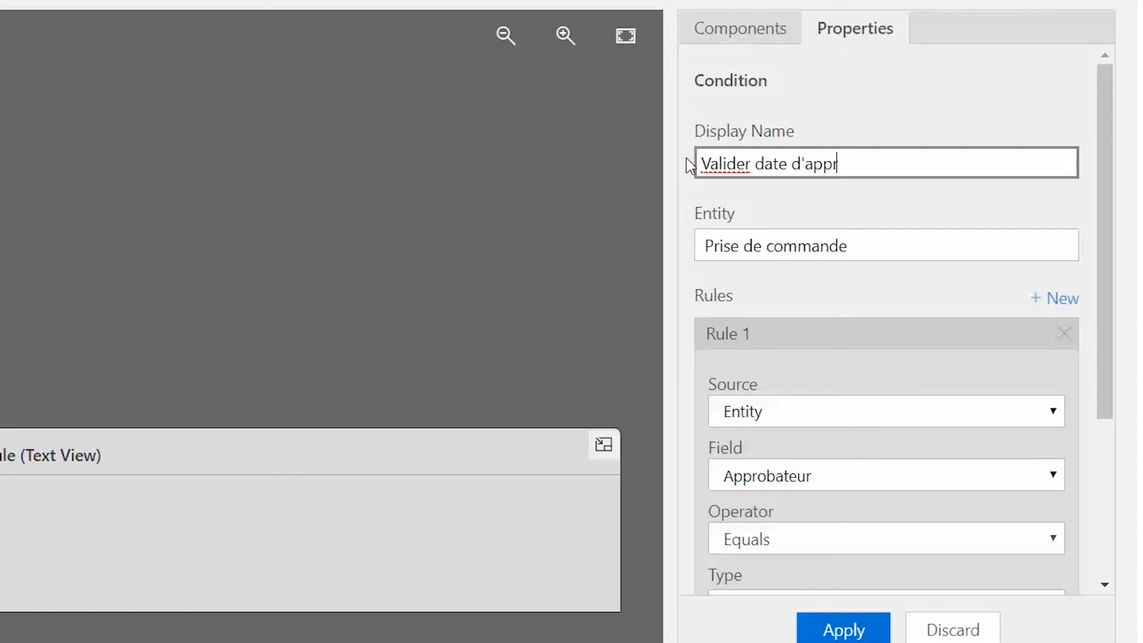
pyautogui.write('obation')
pyautogui.click(827, 238)
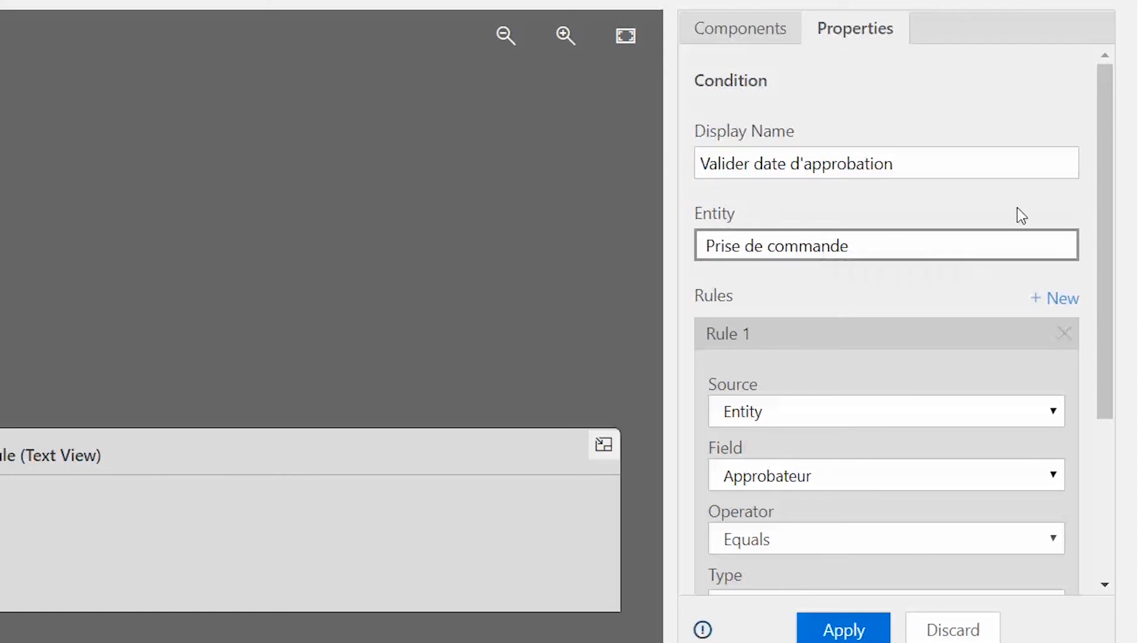
# Set the condition's Rule 1 to check that Date approbation contains data, and apply it
pyautogui.moveTo(1107, 357); pyautogui.dragTo(1122, 485)
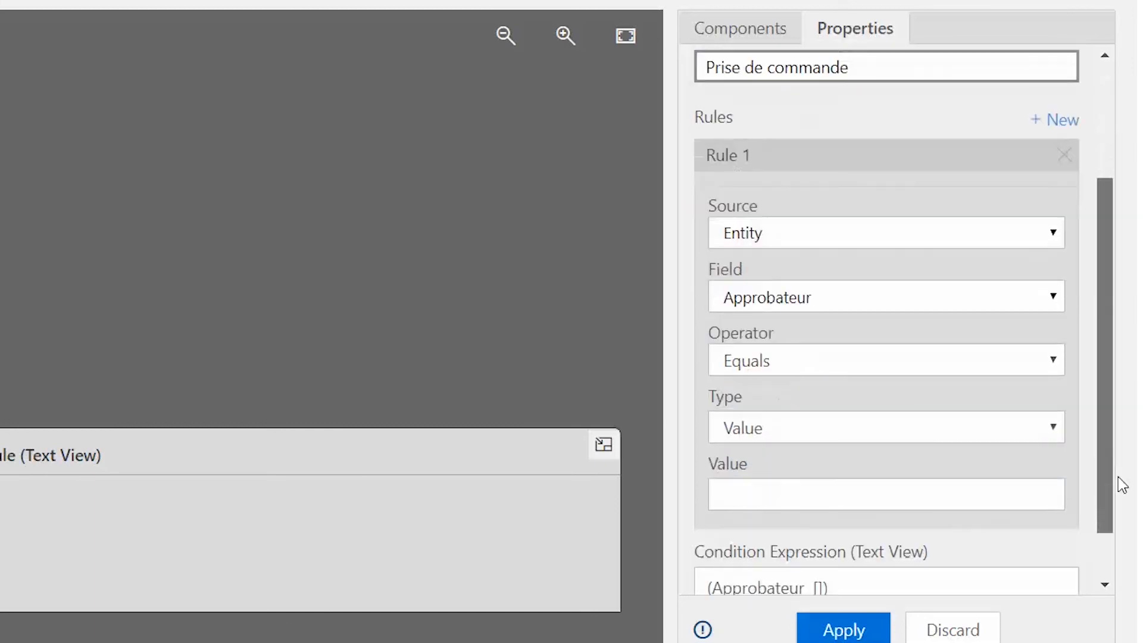
pyautogui.scroll(-1, 1024, 294)
pyautogui.click(1015, 231)
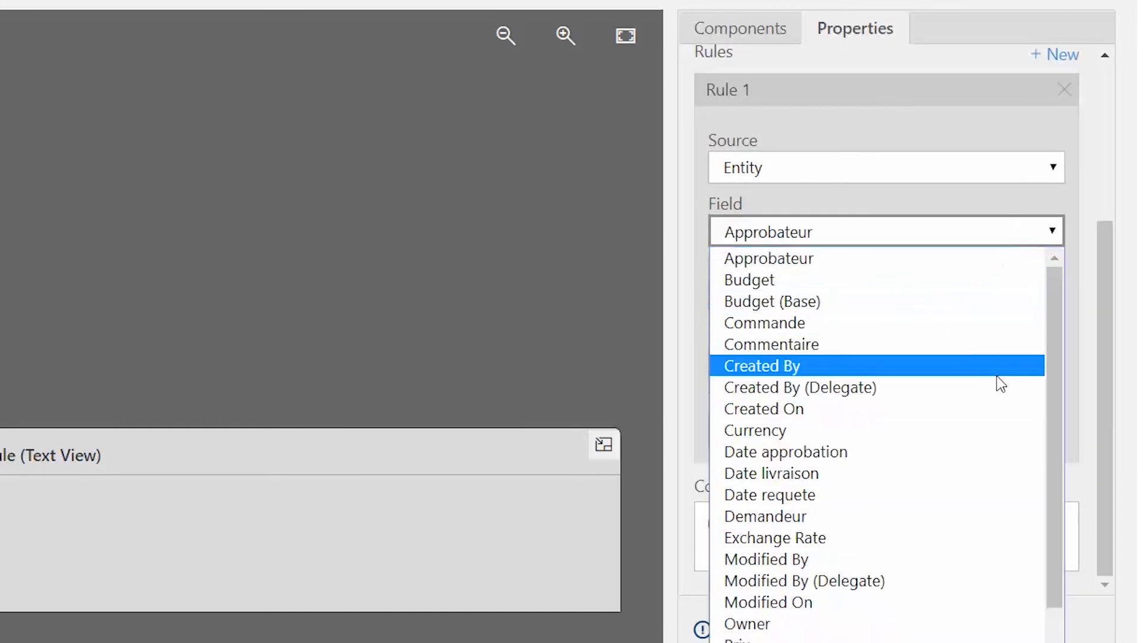
pyautogui.click(827, 455)
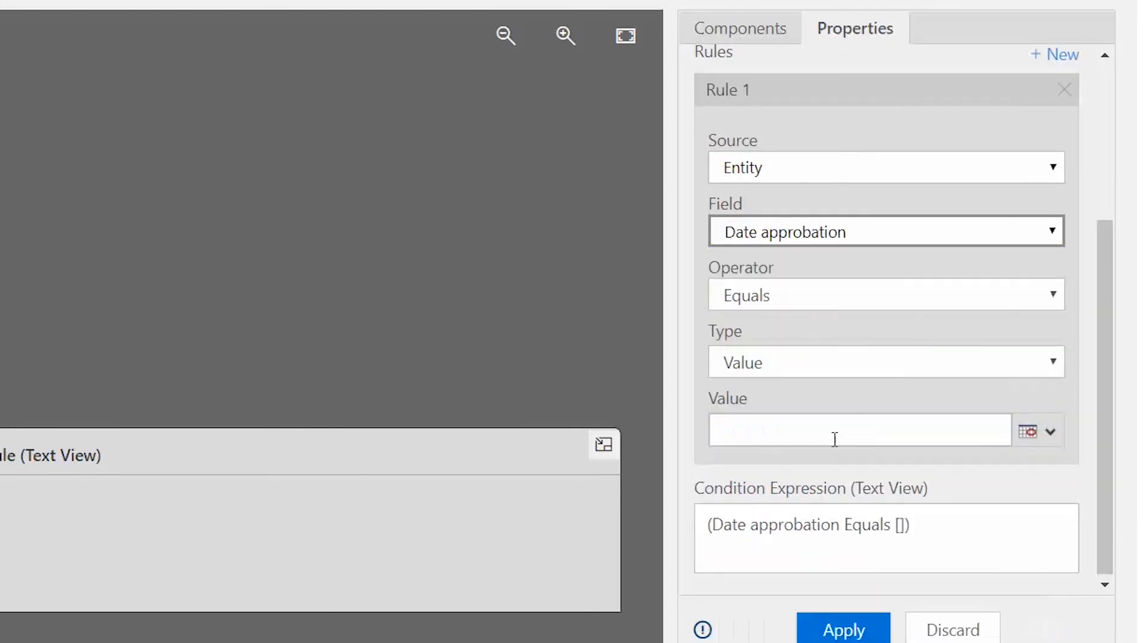
pyautogui.click(904, 306)
pyautogui.click(847, 538)
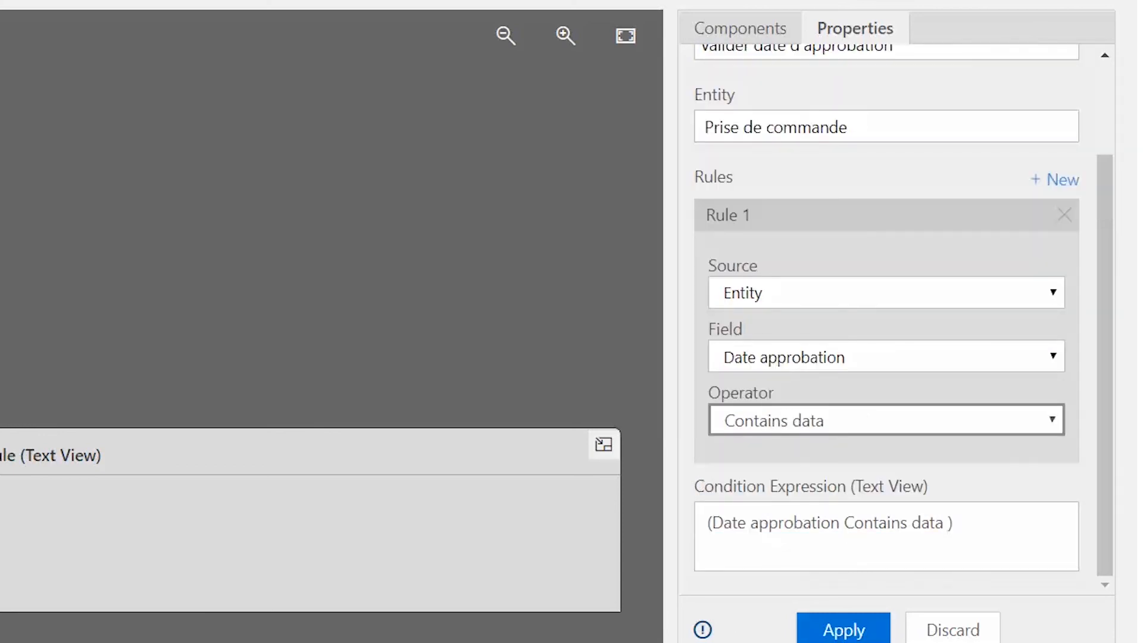
pyautogui.click(850, 632)
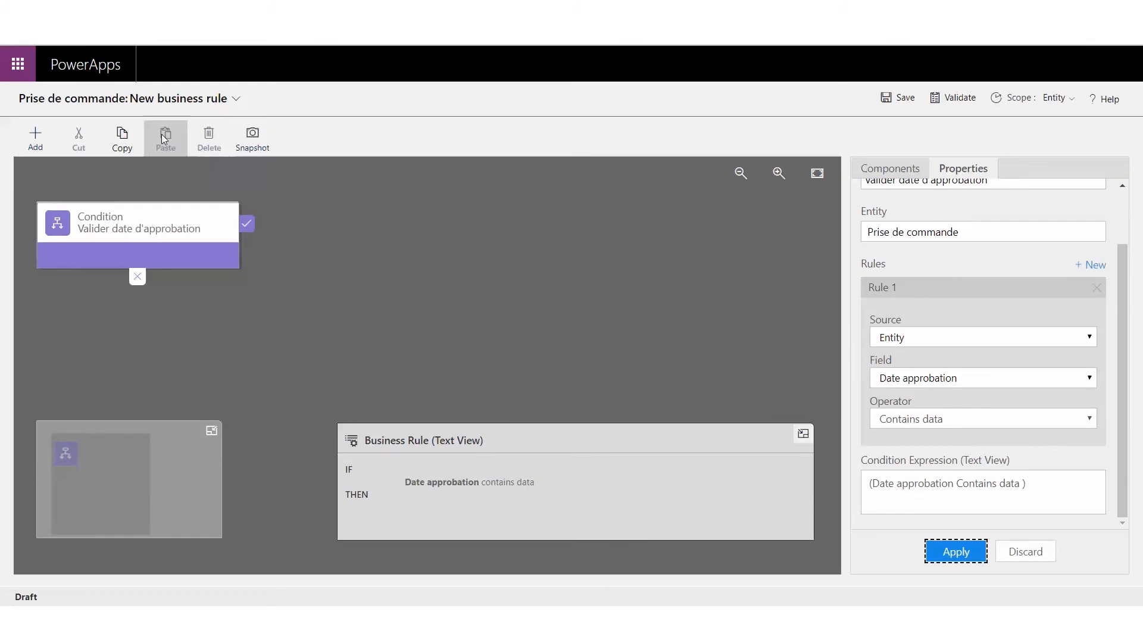
# Add a Set Field Value action to the condition's true branch and name it calculer date livraison
pyautogui.click(45, 141)
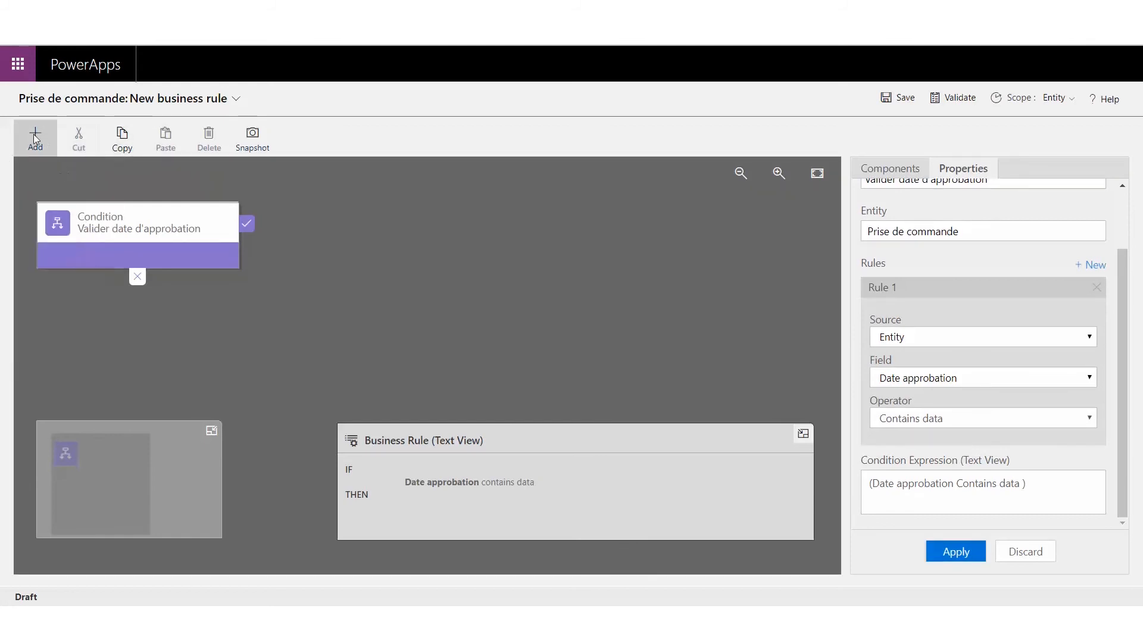
pyautogui.click(33, 134)
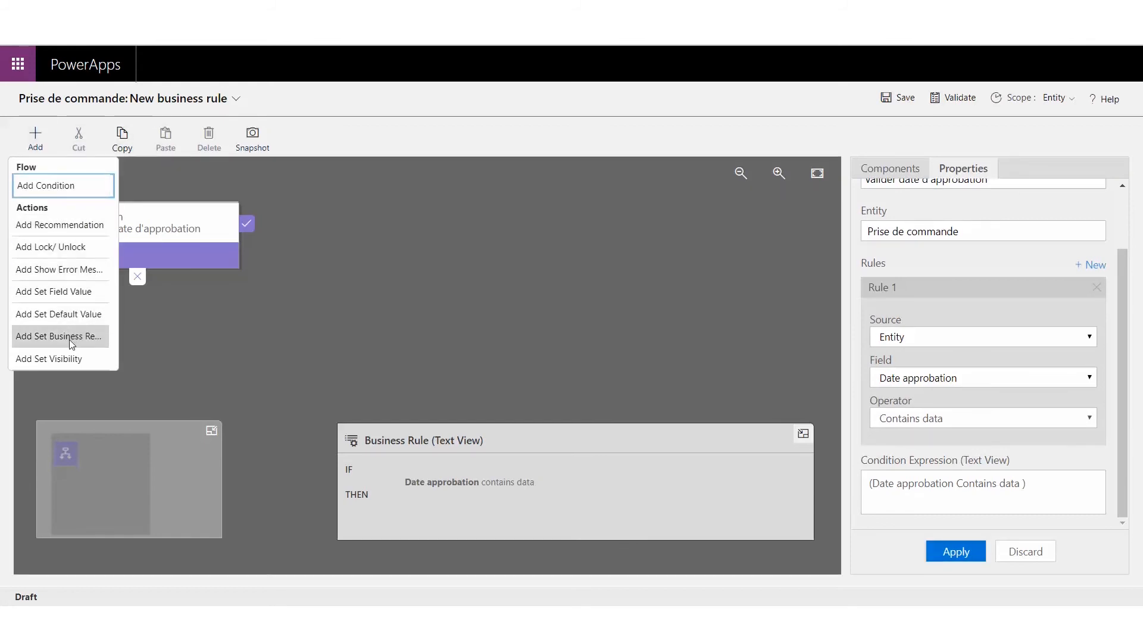
pyautogui.click(78, 293)
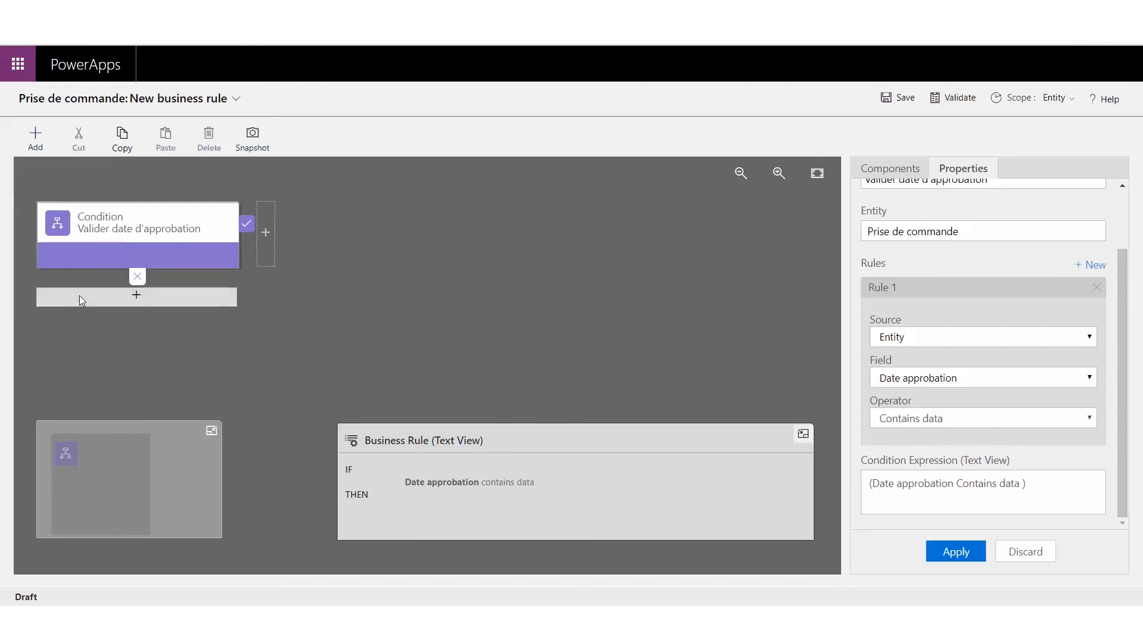
pyautogui.click(264, 232)
pyautogui.moveTo(944, 246); pyautogui.dragTo(798, 239)
pyautogui.press('BackSpace')
pyautogui.write('calculer date livraison')
# Set the action to fill Date livraison with the formula Date approbation + 10 days, and apply it
pyautogui.click(932, 367)
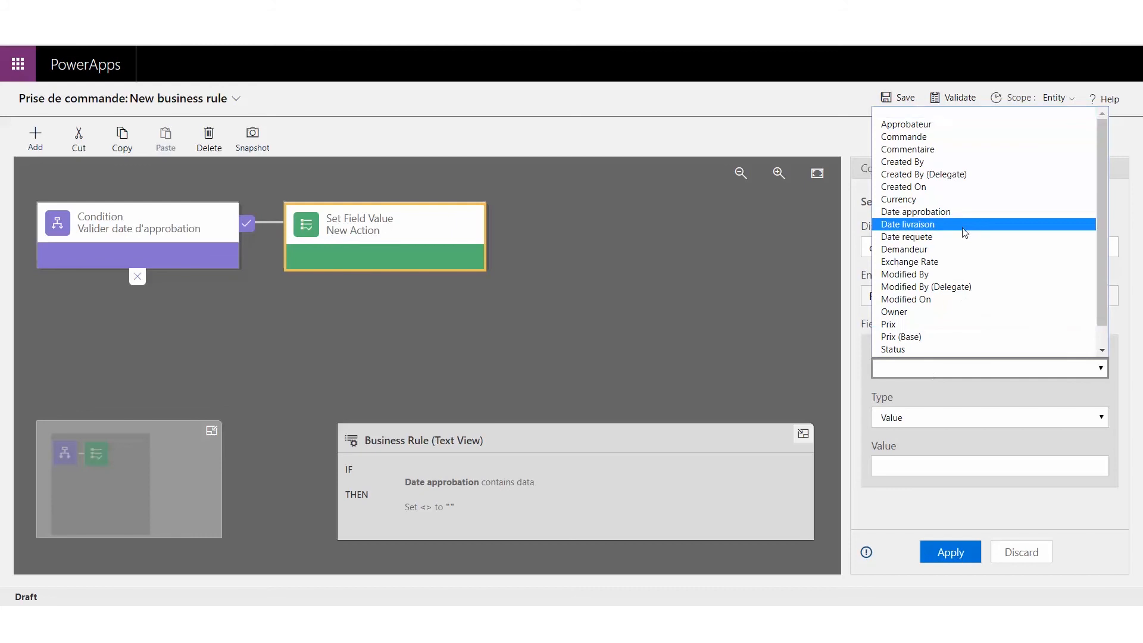
pyautogui.click(965, 233)
pyautogui.click(1056, 420)
pyautogui.click(988, 461)
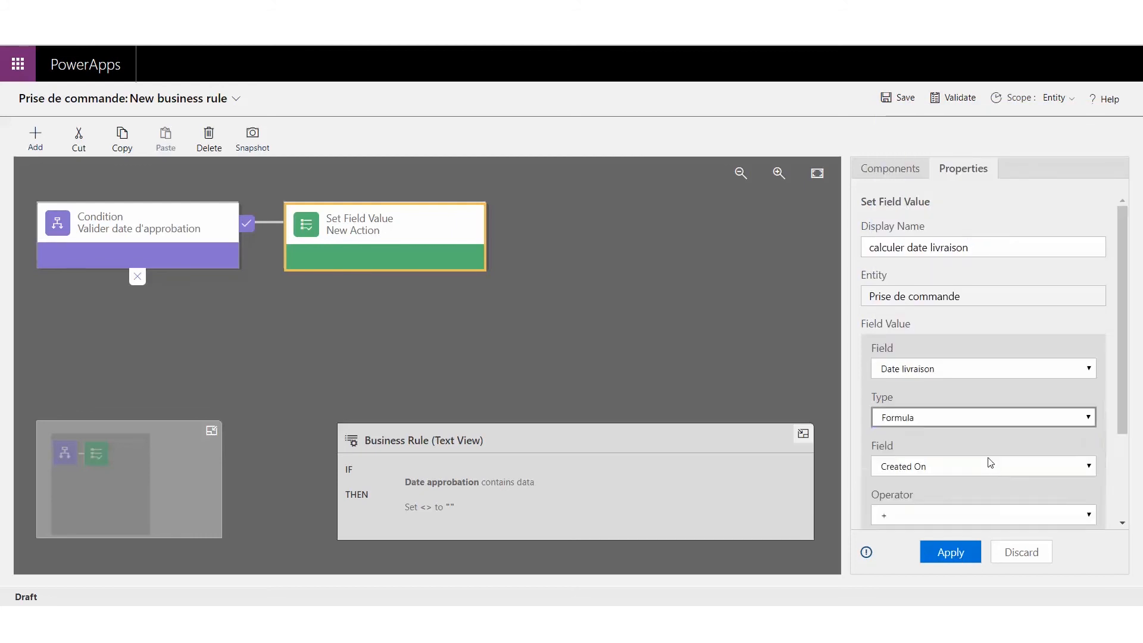
pyautogui.moveTo(1124, 419); pyautogui.dragTo(1124, 490)
pyautogui.click(1017, 367)
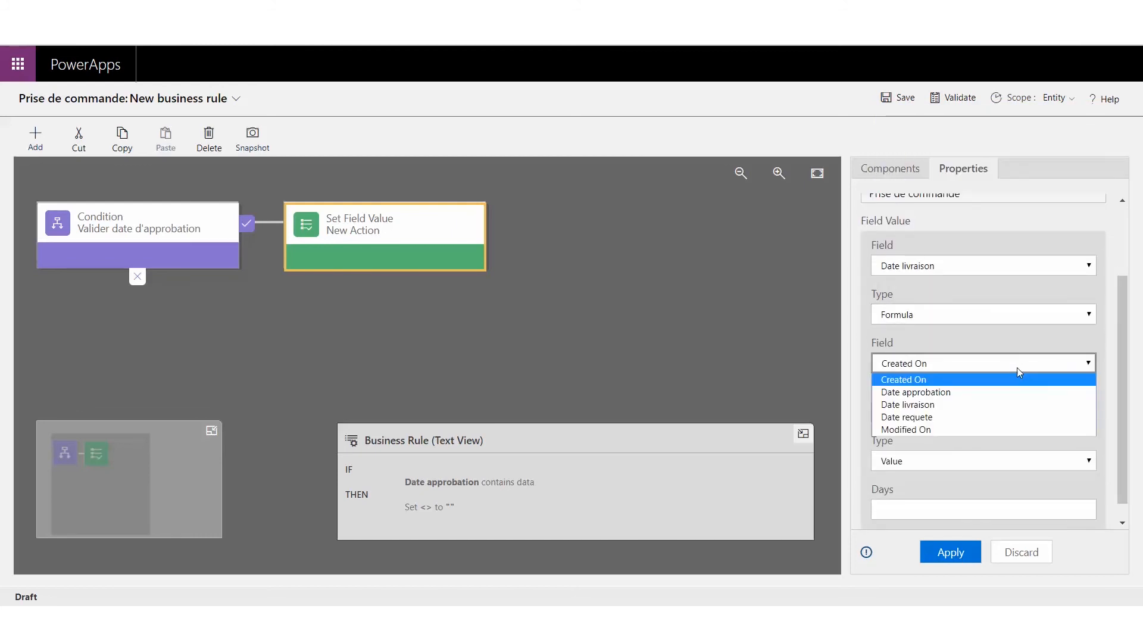
pyautogui.click(976, 392)
pyautogui.click(1005, 507)
pyautogui.write('1')
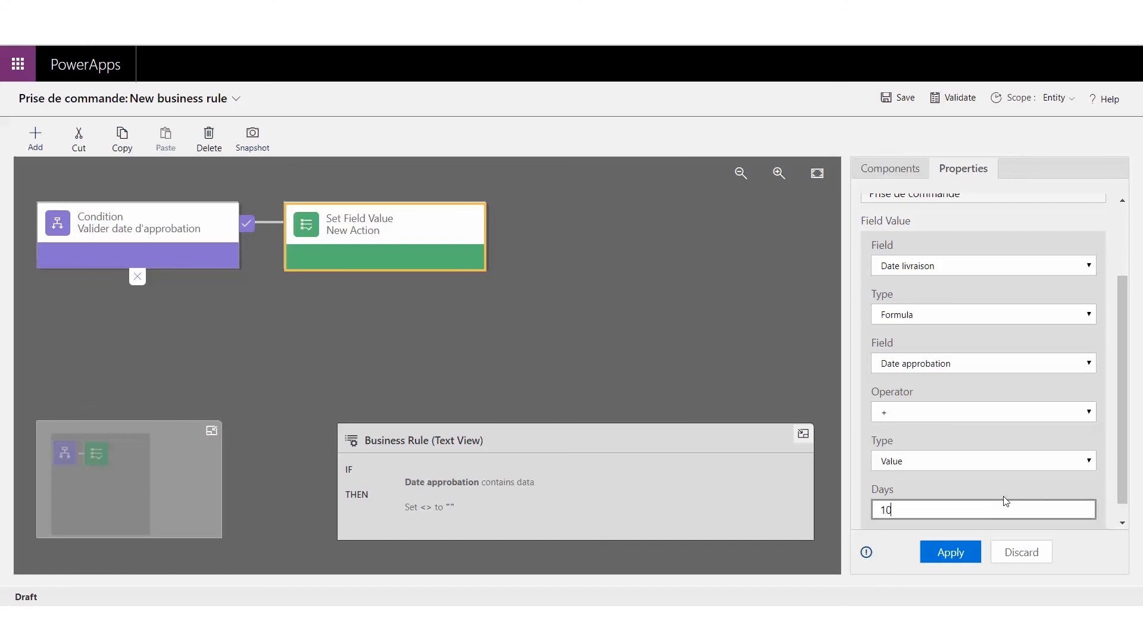
pyautogui.write('0')
pyautogui.click(948, 555)
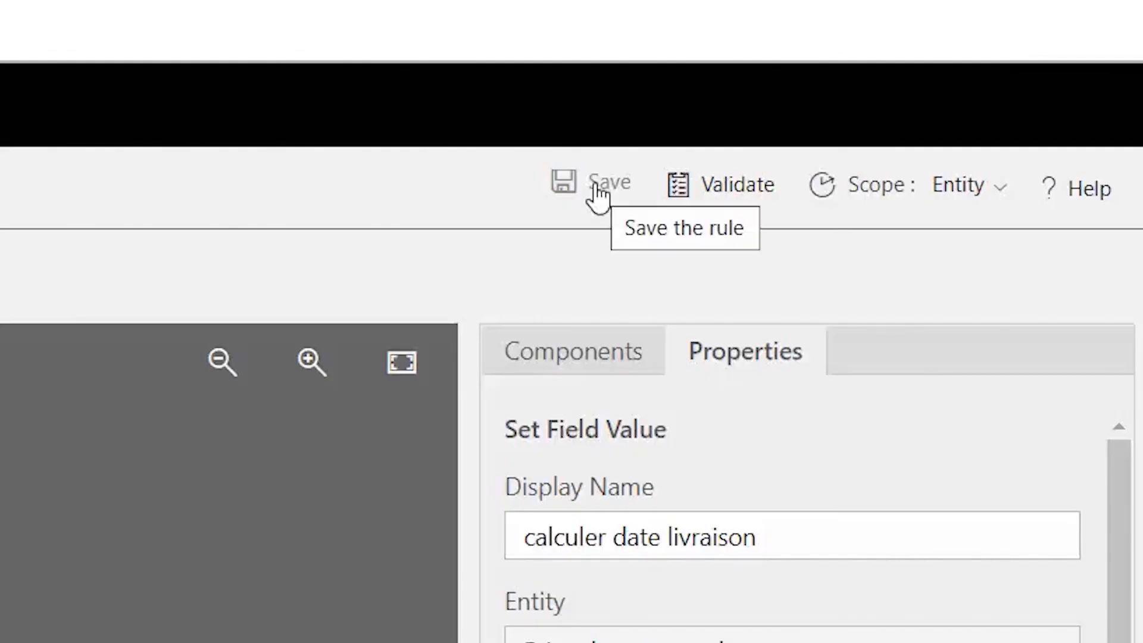
# Save the business rule and activate it
pyautogui.click(593, 183)
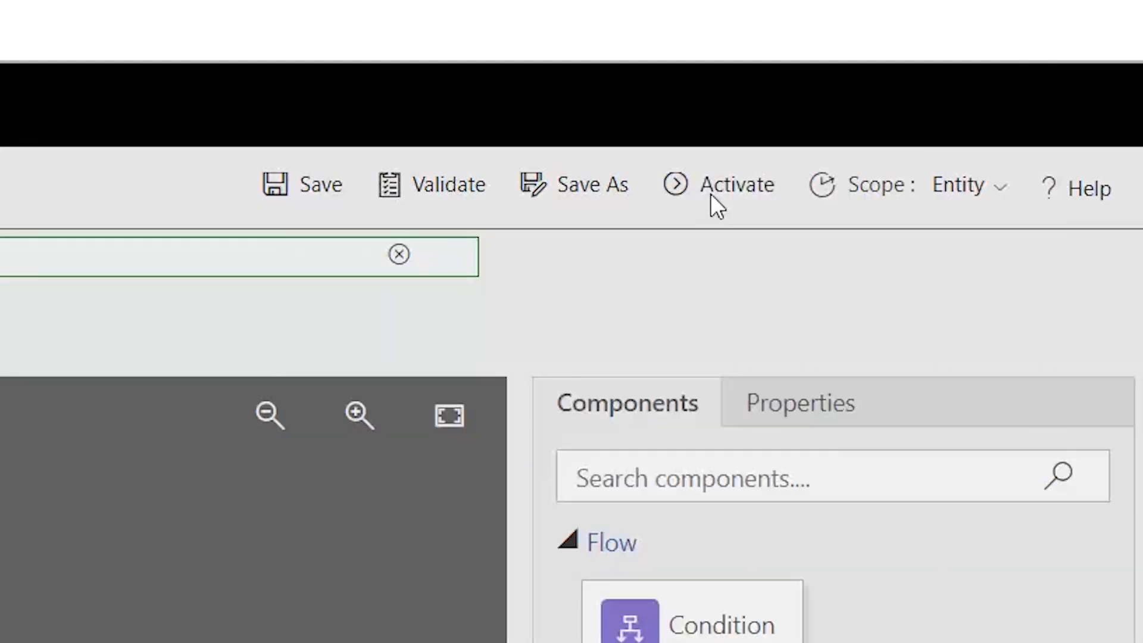
pyautogui.click(711, 194)
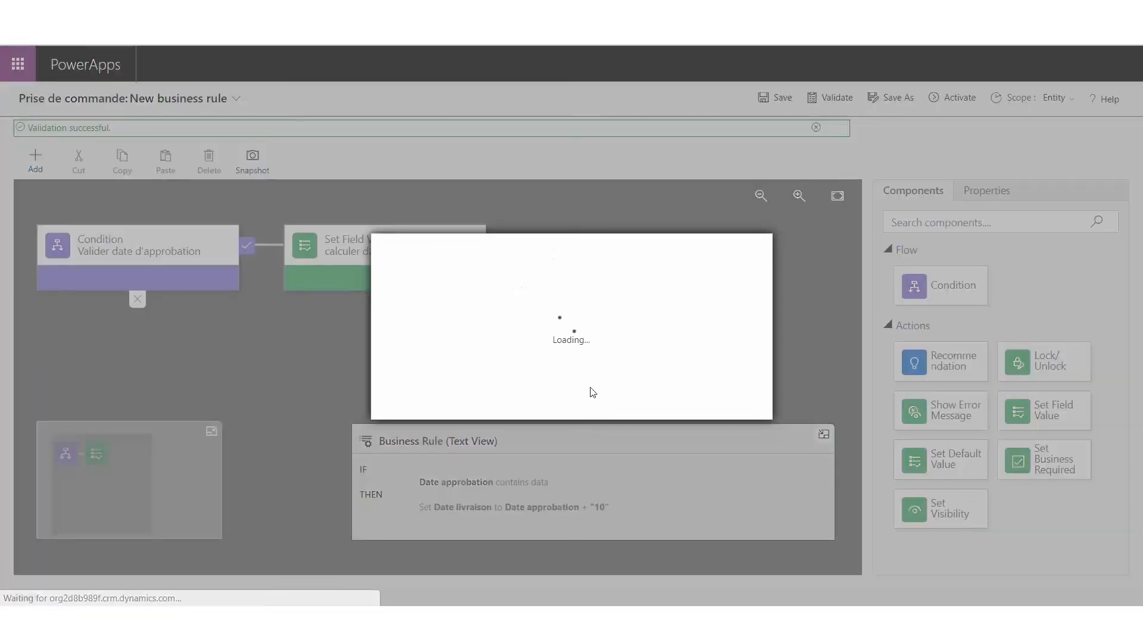
pyautogui.click(654, 402)
pyautogui.click(351, 12)
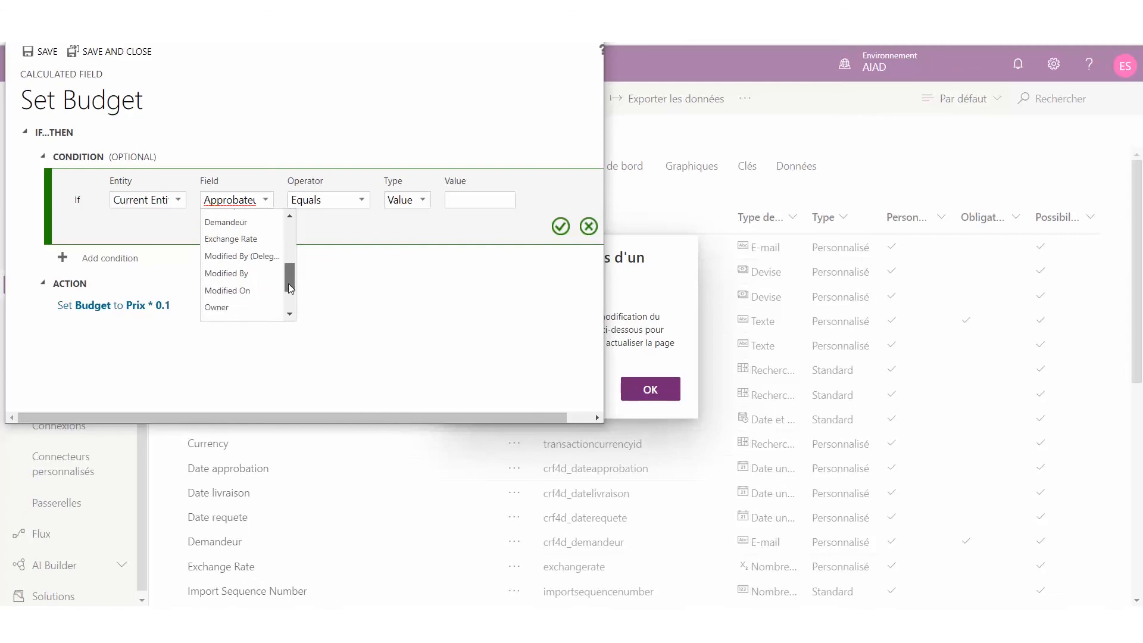
pyautogui.click(292, 233)
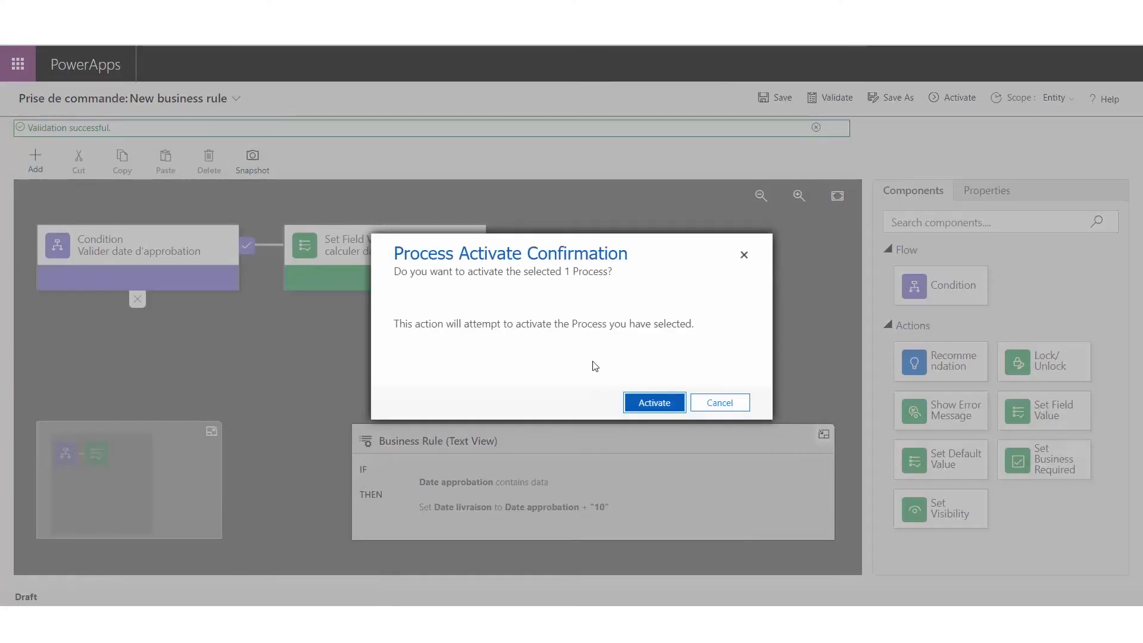
pyautogui.click(653, 401)
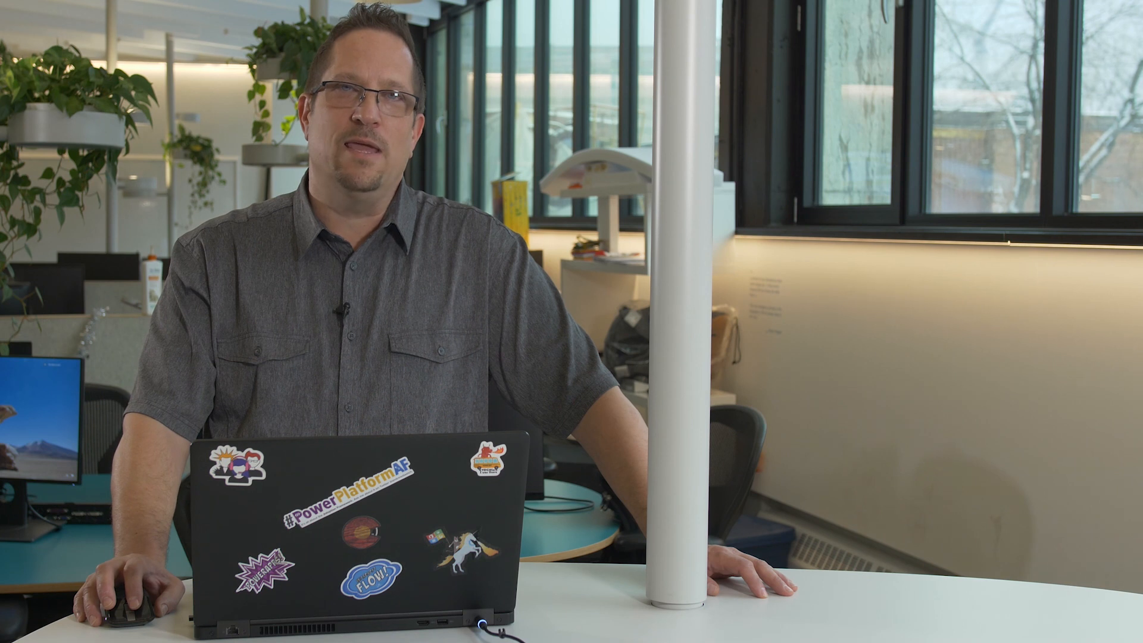